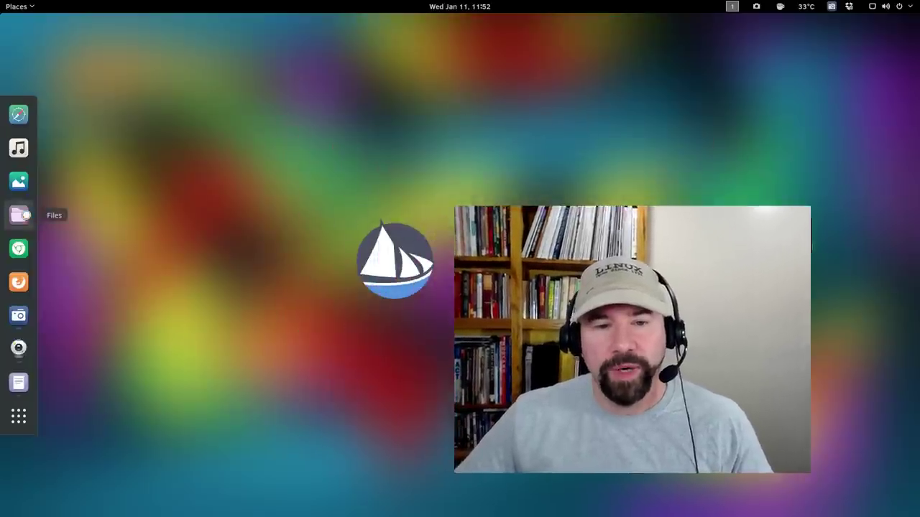
Open Business Docs from the Home folder as root, authenticating with the password, then close the root window.
click(25, 217)
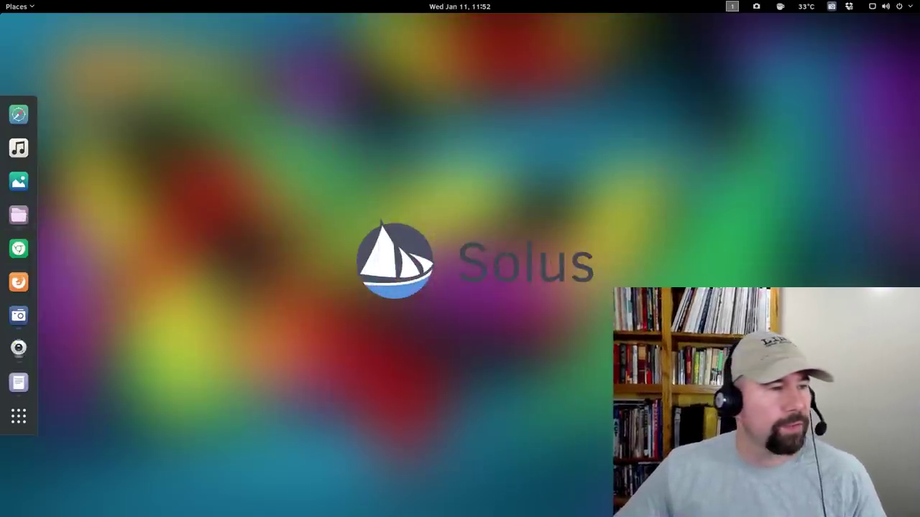
drag(349, 173, 390, 60)
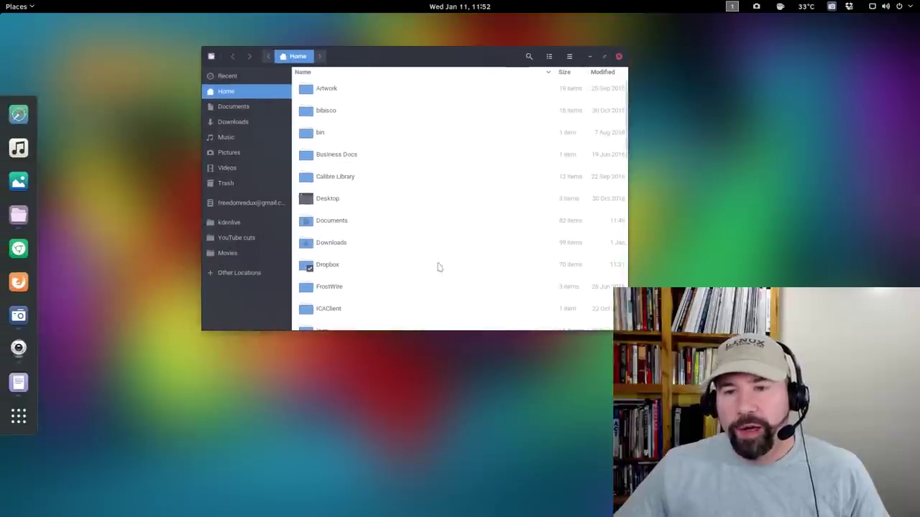
right_click(343, 160)
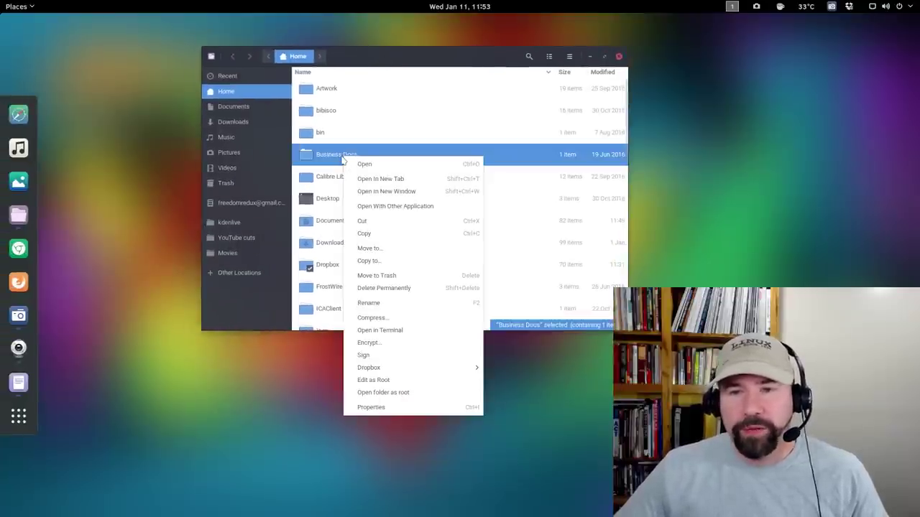
click(388, 393)
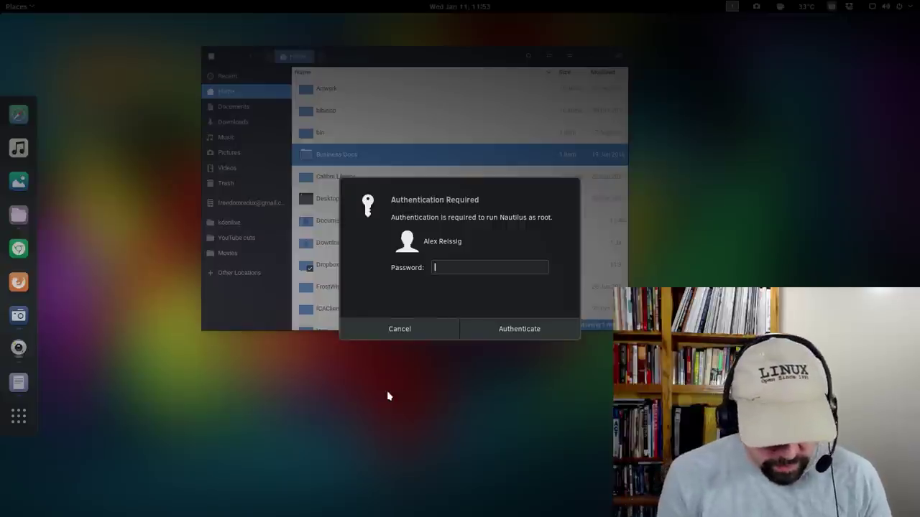
text(•••••)
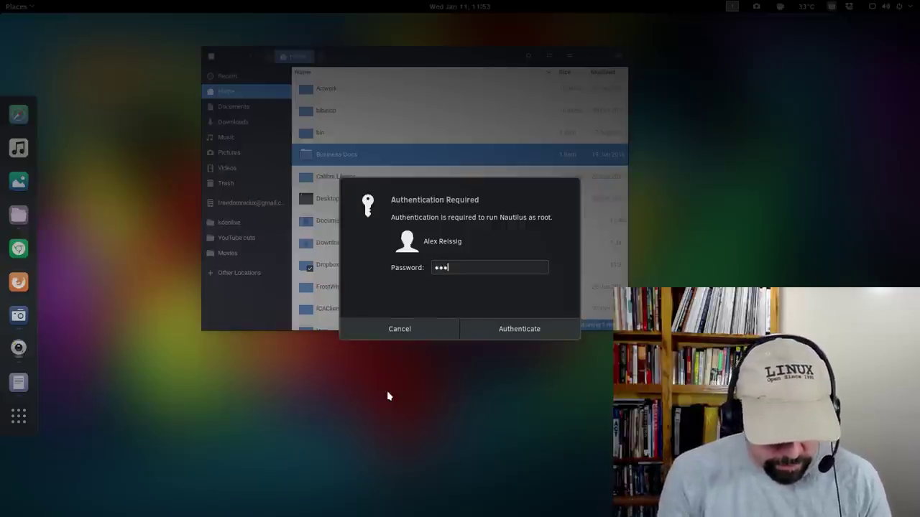
text(••••••••)
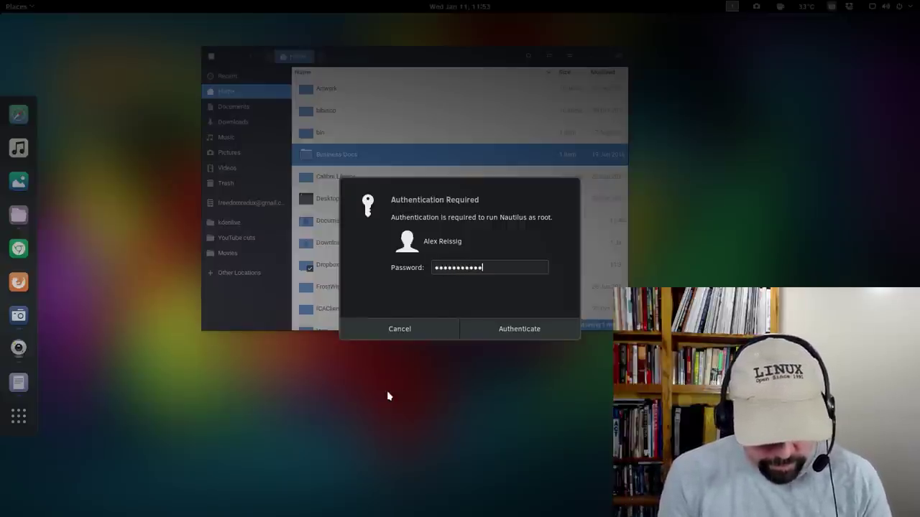
key(Return)
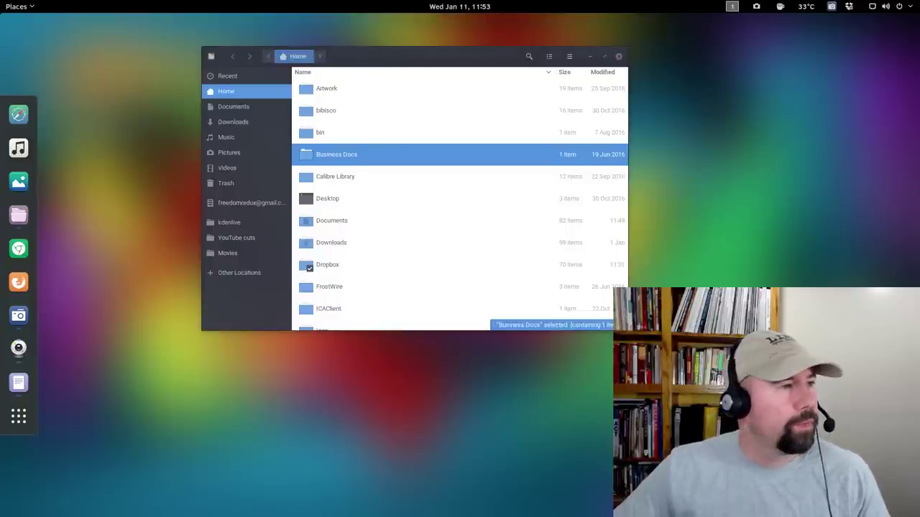
drag(391, 120, 676, 134)
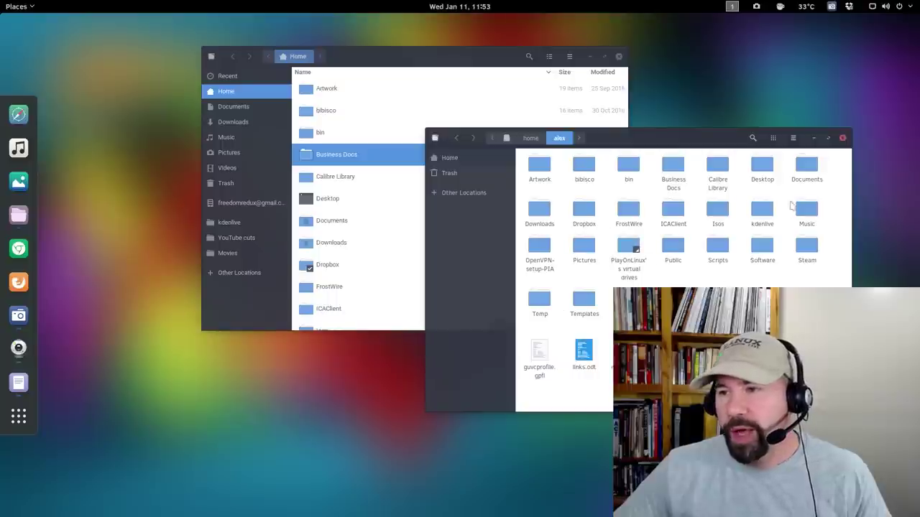
click(842, 137)
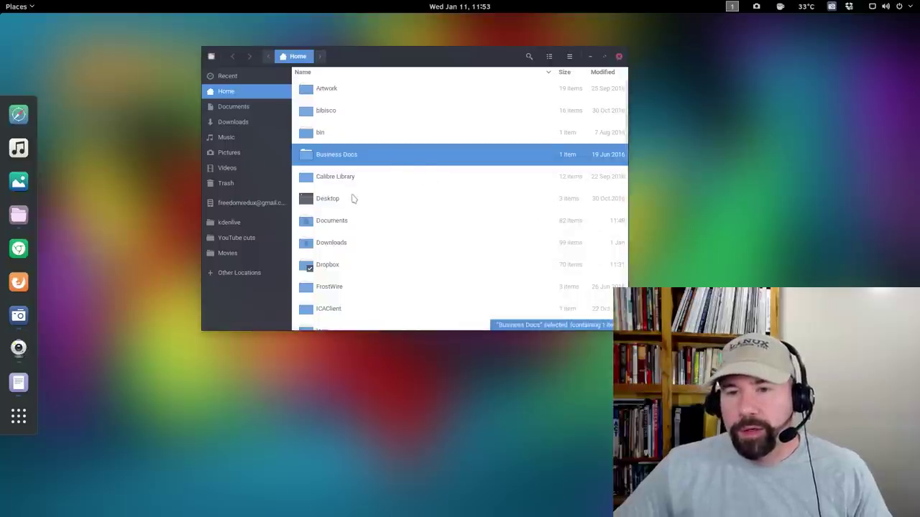
Look inside Business Docs, then return to Home and open the Temp folder.
double_click(339, 160)
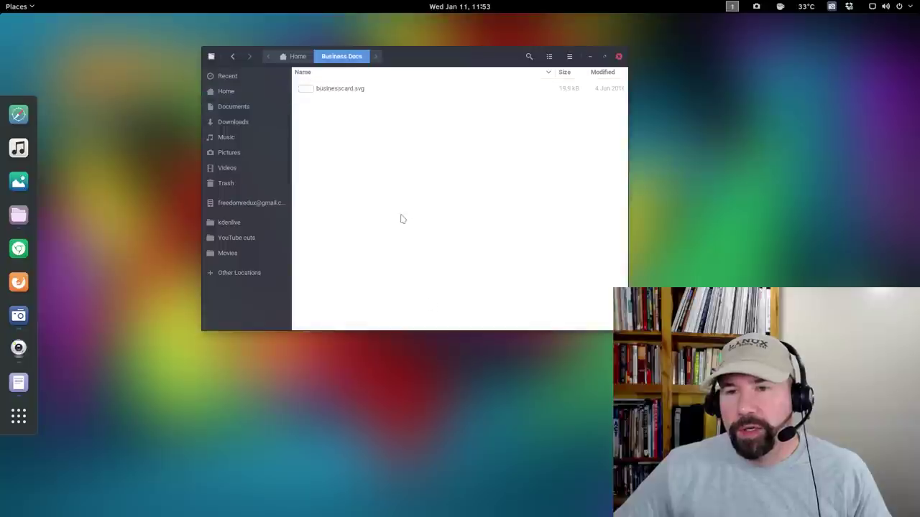
click(297, 57)
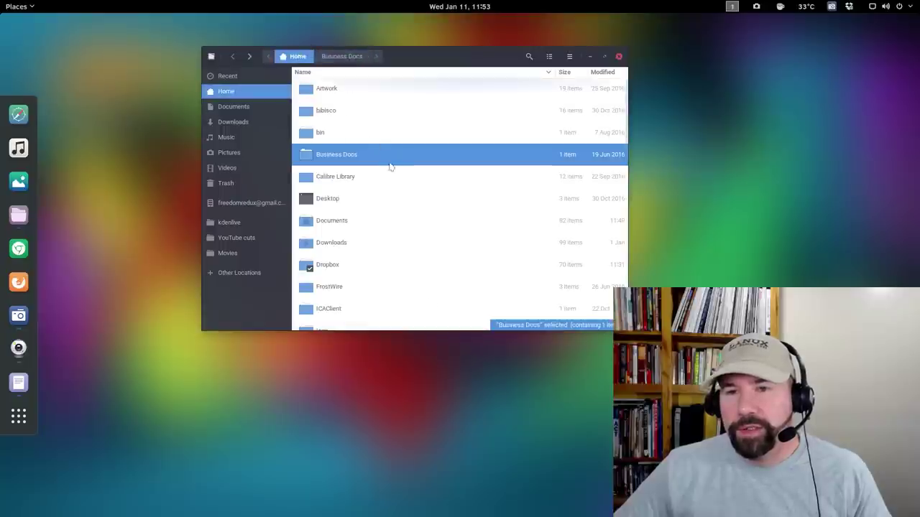
scroll(361, 252, down, 3)
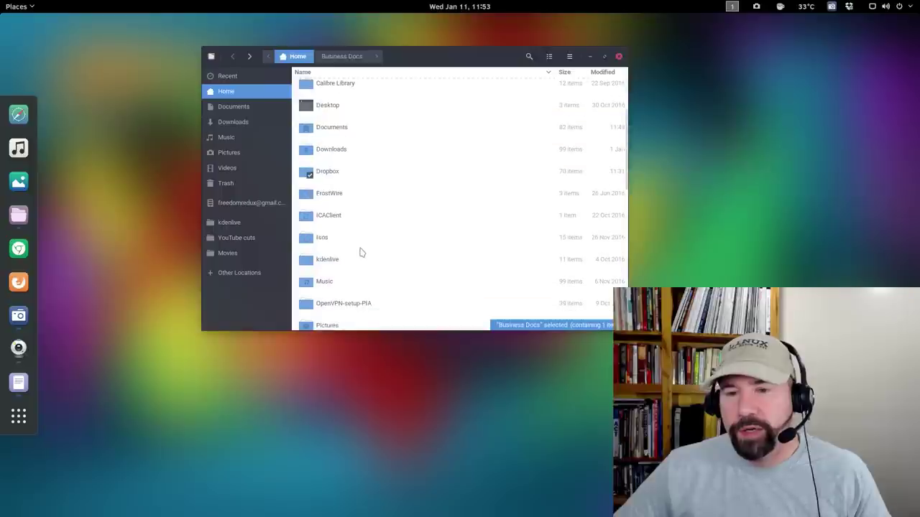
scroll(361, 253, down, 2)
scroll(361, 253, down, 4)
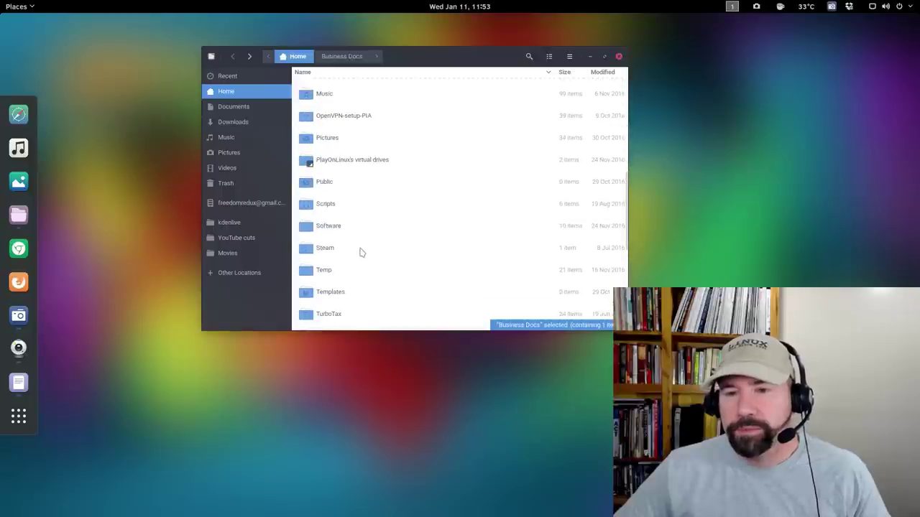
scroll(361, 252, down, 2)
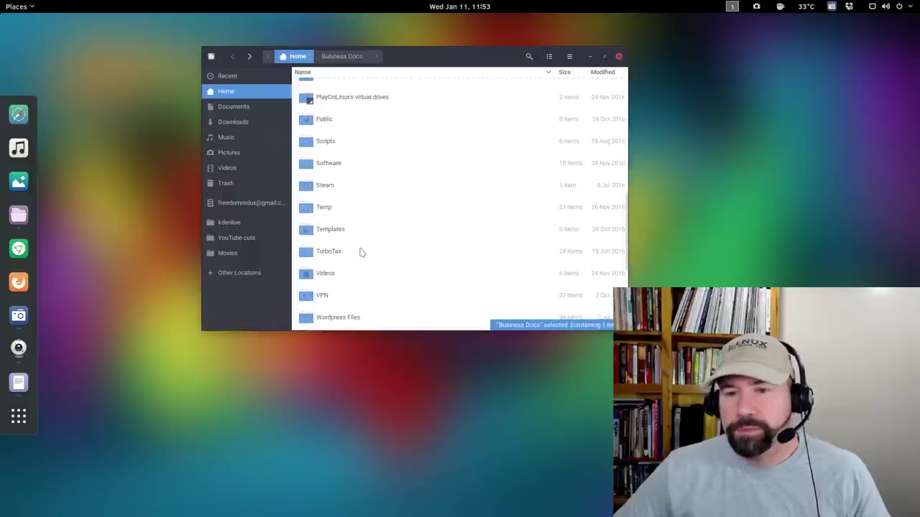
double_click(333, 211)
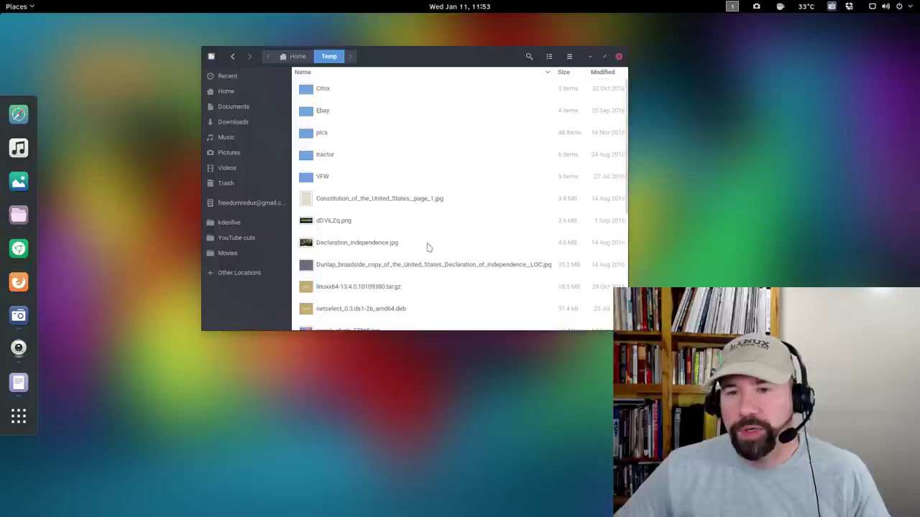
scroll(427, 247, down, 5)
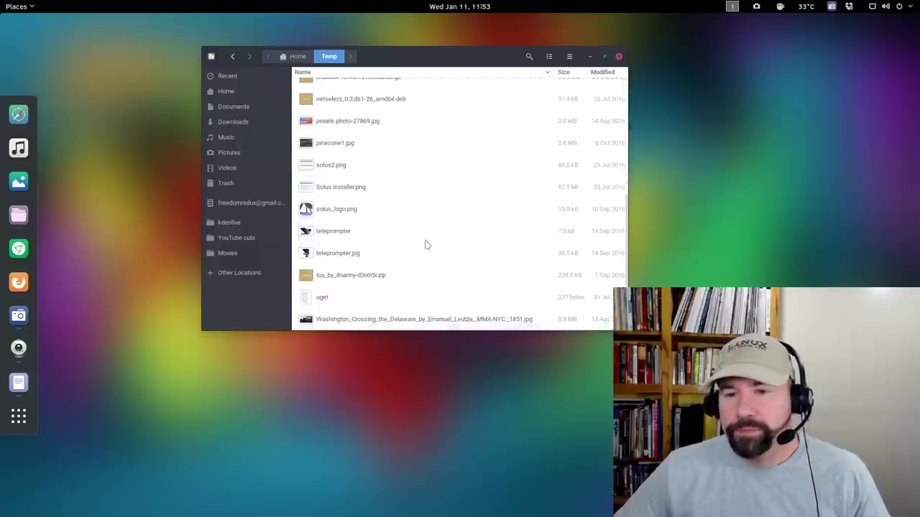
Open the uget file with 'Edit as Root' after authenticating, then close Gedit and Files.
click(337, 300)
right_click(337, 300)
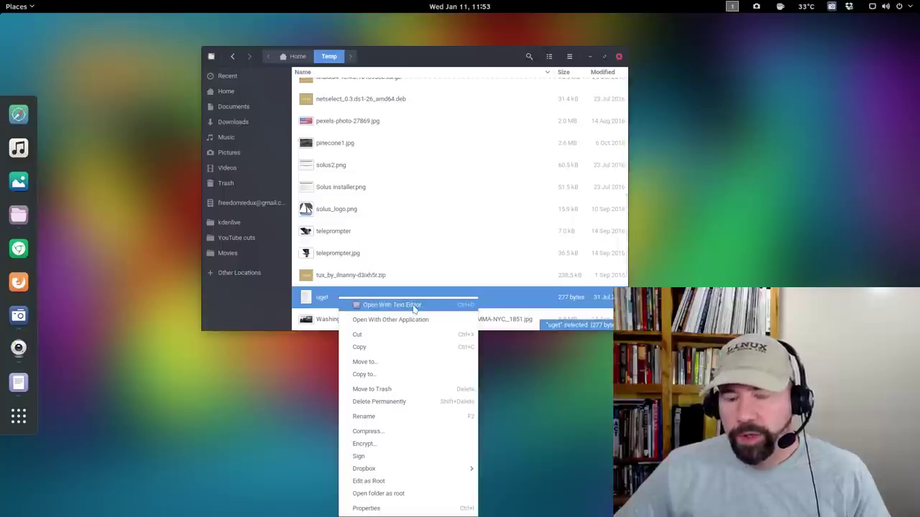
click(373, 482)
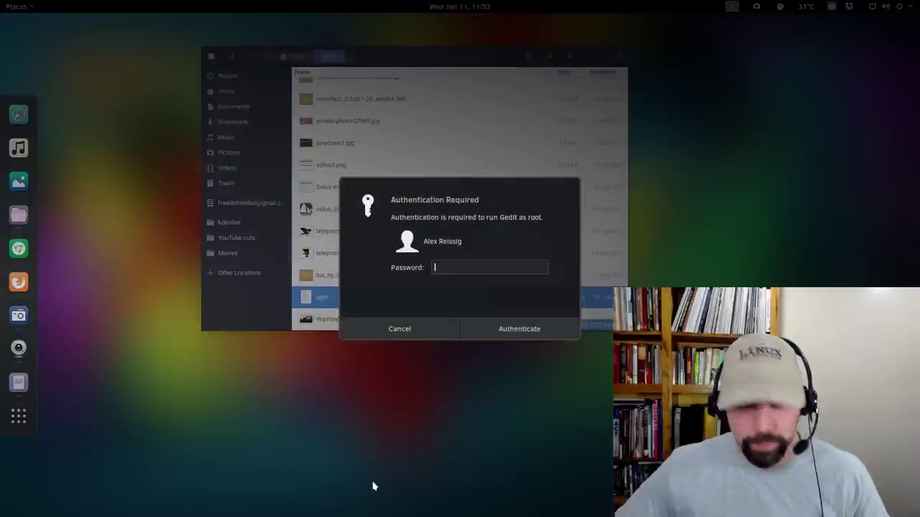
text(•••••)
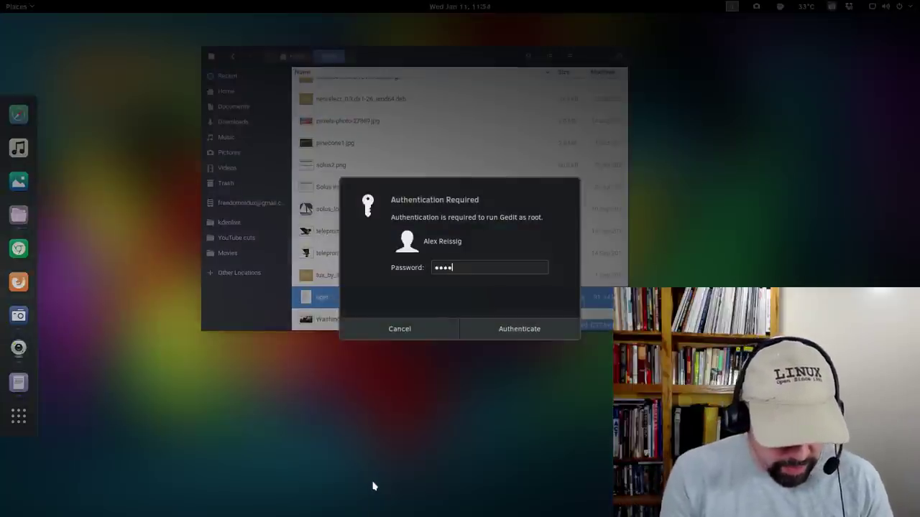
text(••••••••)
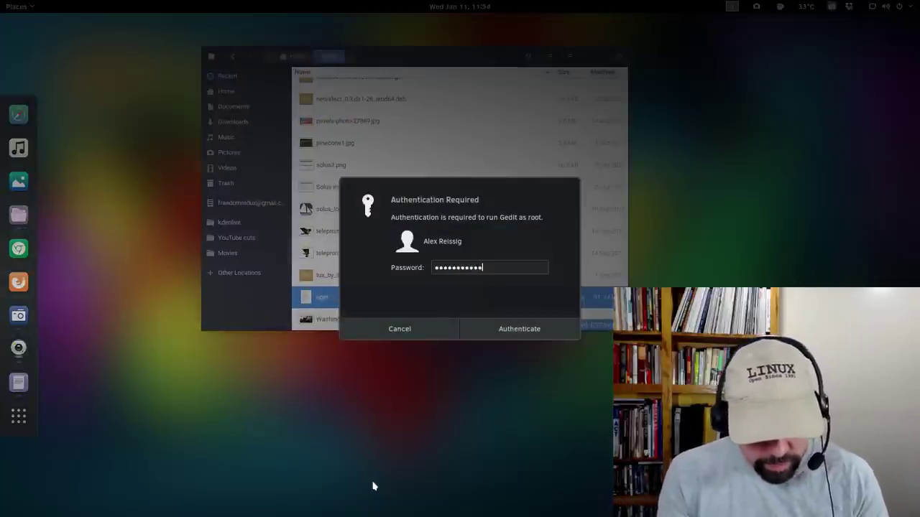
key(Return)
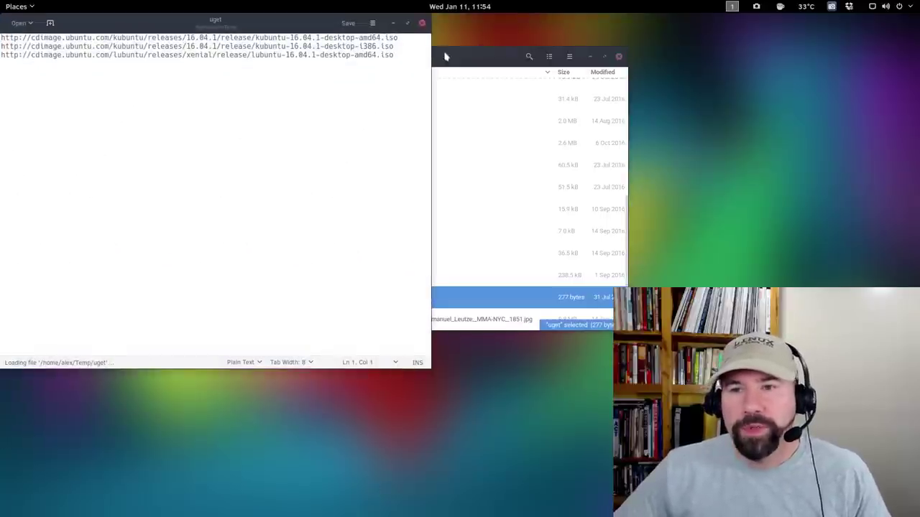
click(422, 25)
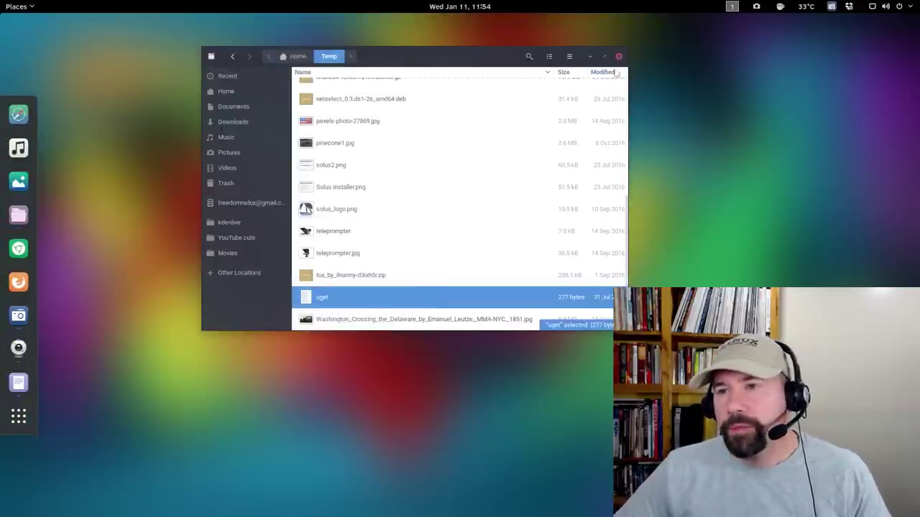
click(617, 56)
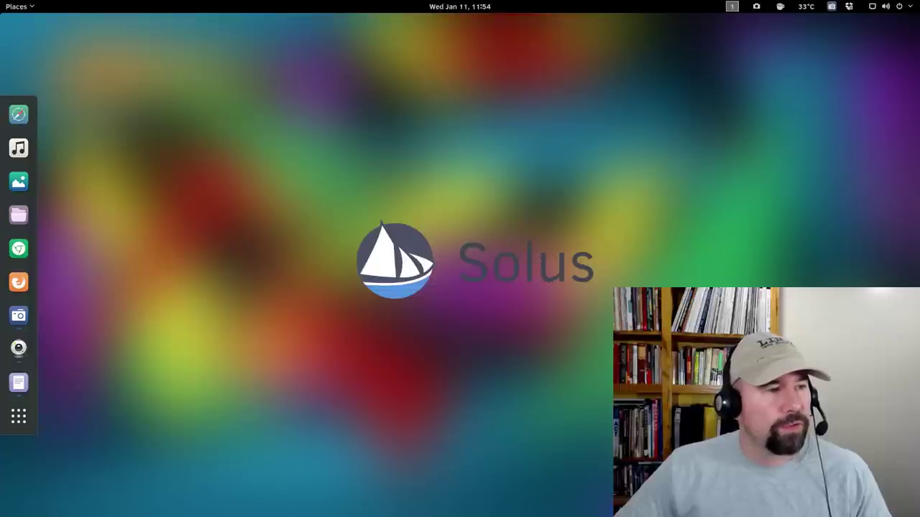
Move the PKEXEC notes to the upper right and launch Terminal by searching 'termin'.
drag(195, 144, 672, 59)
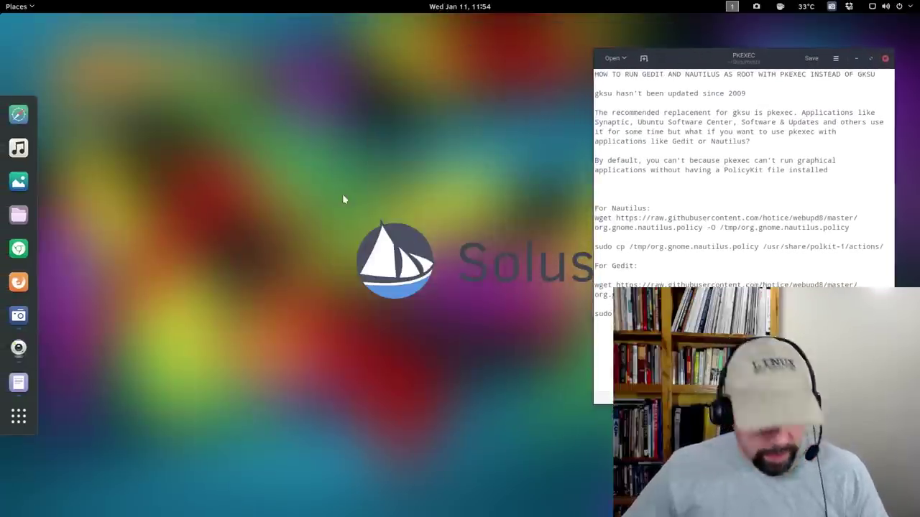
key(super)
text(term)
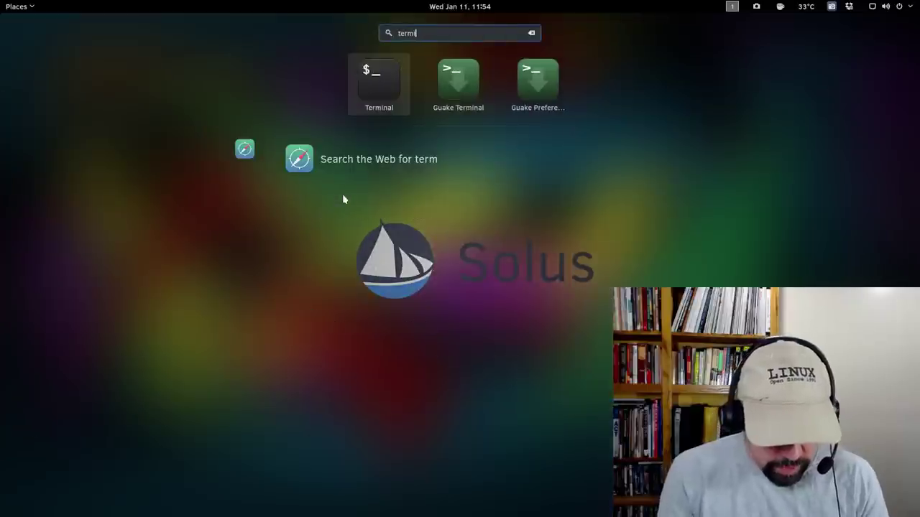
text(in)
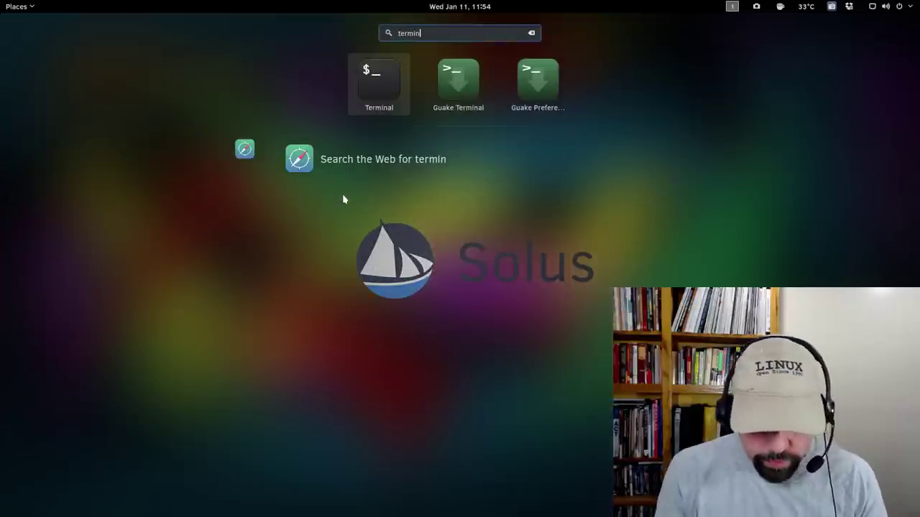
click(382, 90)
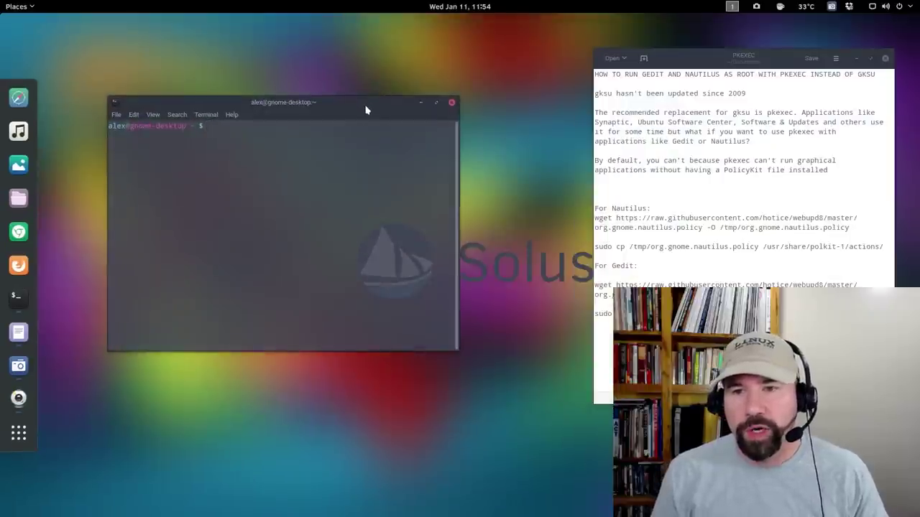
drag(366, 109, 422, 63)
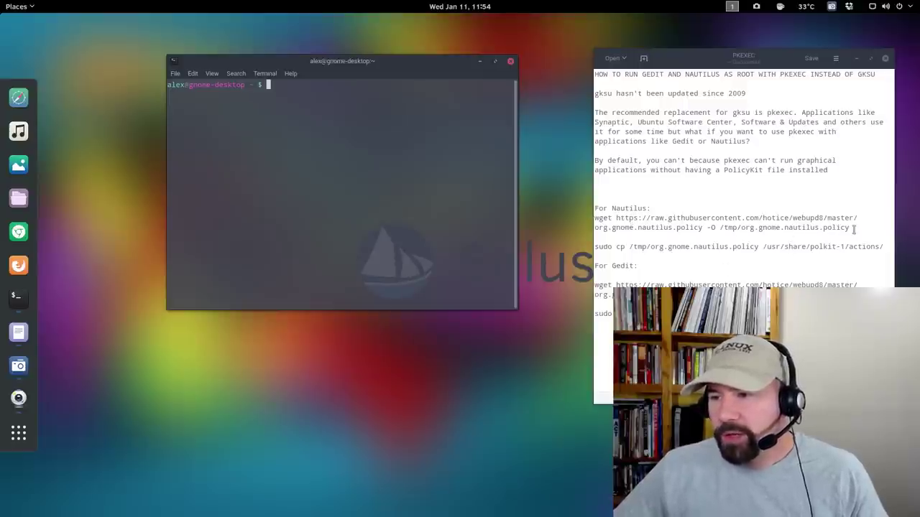
Copy the wget command from the notes into the terminal and run it to fetch the policy into /tmp.
drag(854, 228, 593, 220)
right_click(661, 224)
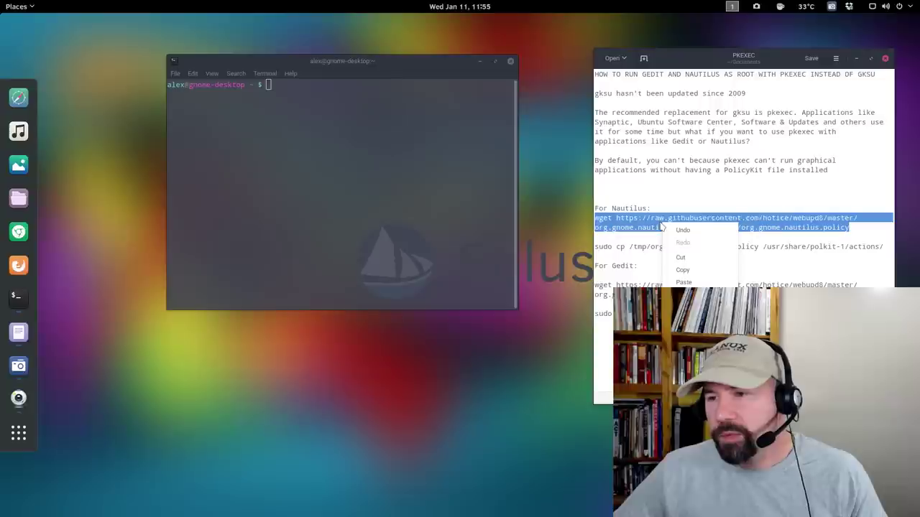
click(680, 269)
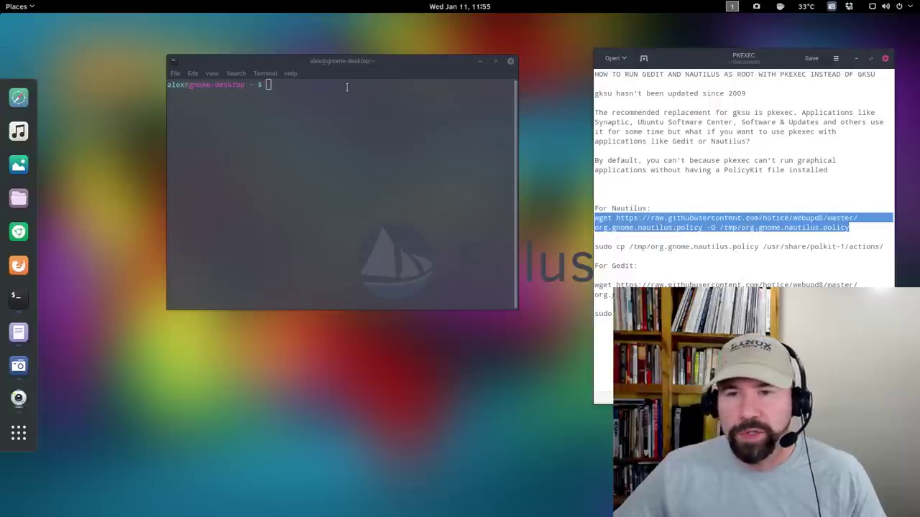
click(331, 132)
right_click(308, 89)
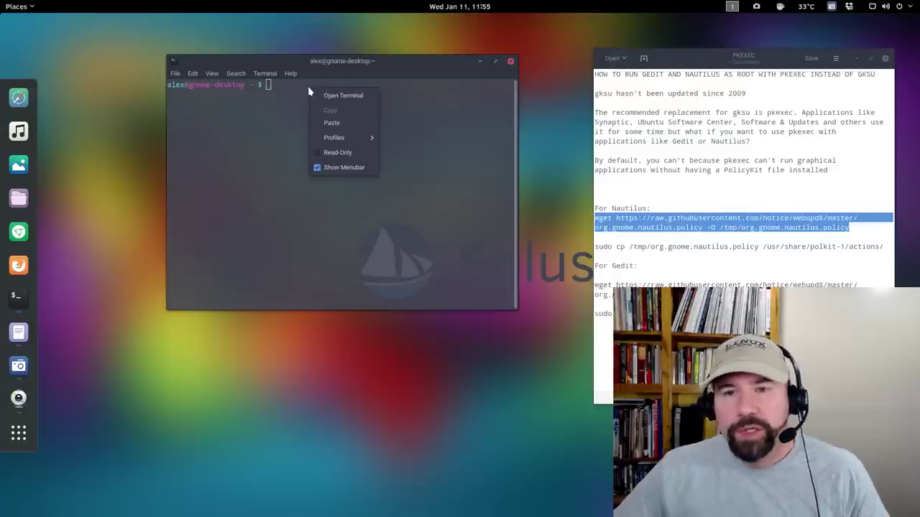
click(332, 122)
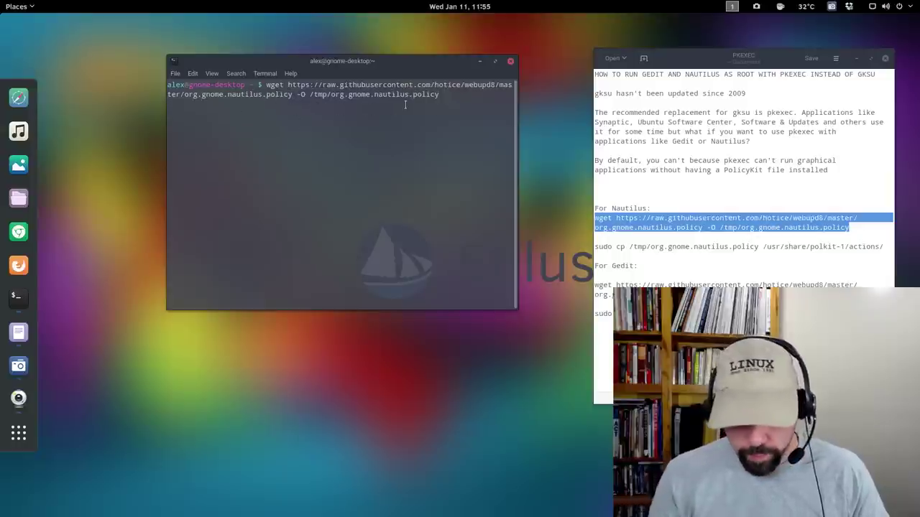
key(Return)
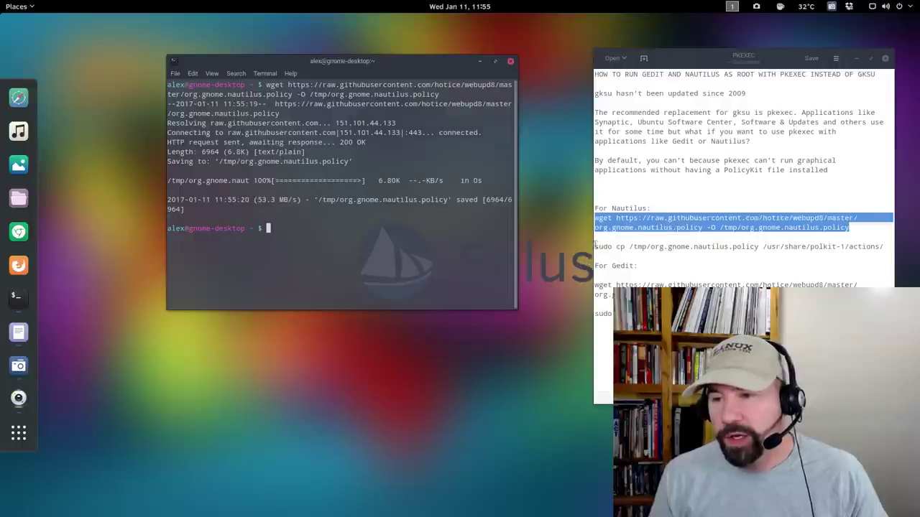
Paste the sudo cp line from the notes into the terminal, then erase the truncated paste.
drag(597, 246, 887, 247)
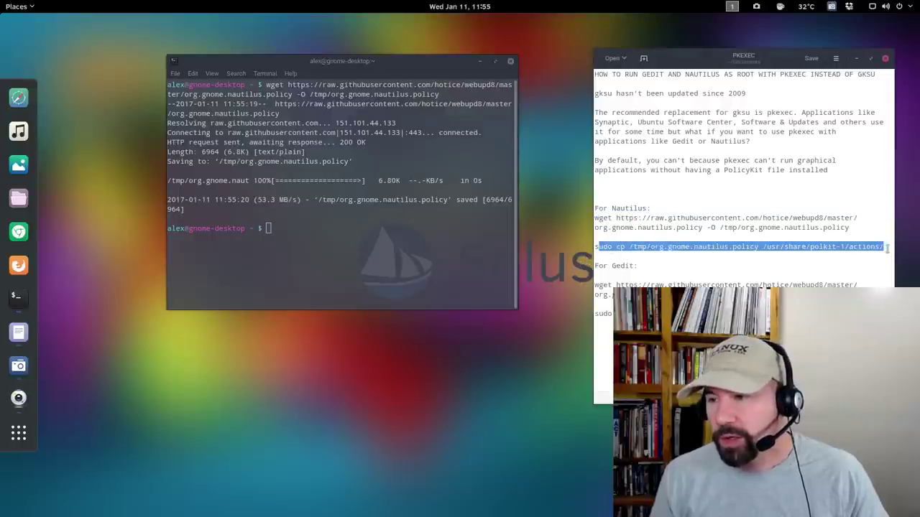
right_click(848, 246)
click(798, 267)
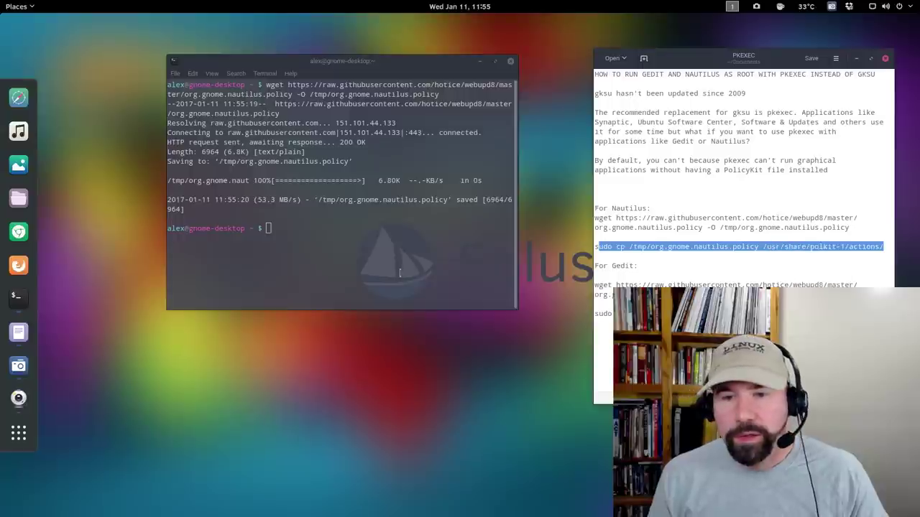
right_click(354, 231)
click(380, 267)
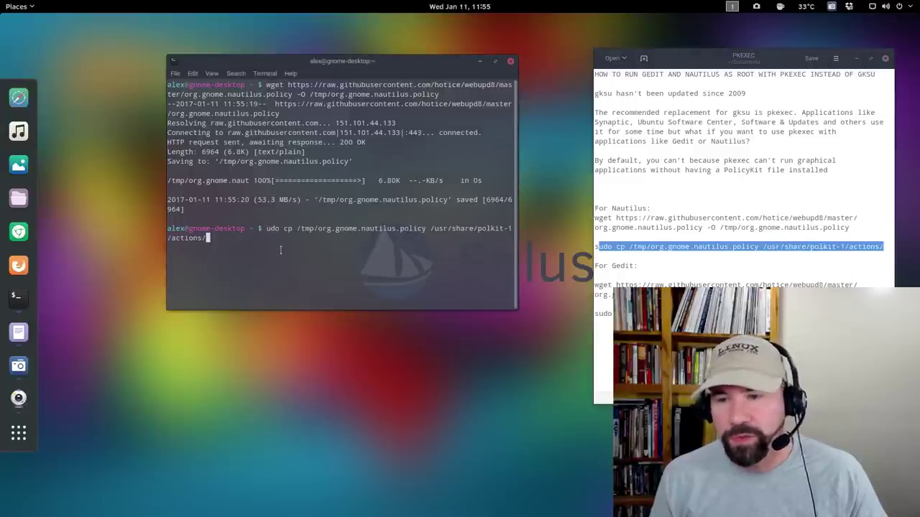
drag(209, 237, 258, 220)
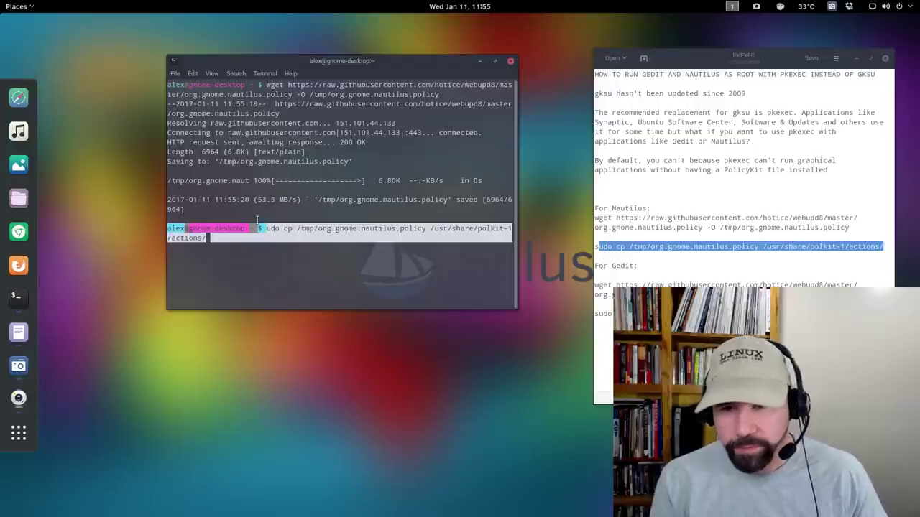
key(BackSpace)
key(BackSpace)
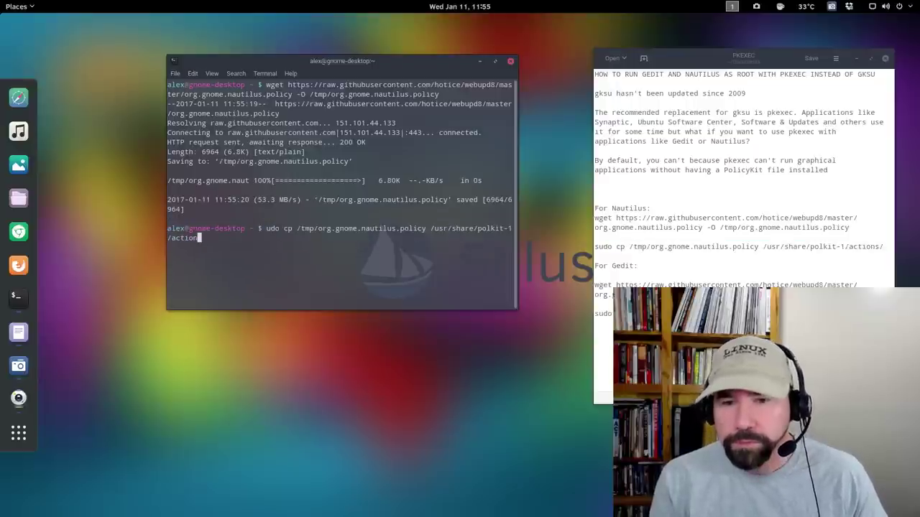
key(BackSpace)
key(BackSpace)
key(BackSpace)
key(BackSpace)
key(BackSpace)
key(BackSpace)
key(BackSpace)
key(BackSpace)
key(BackSpace)
key(BackSpace)
key(BackSpace)
key(BackSpace)
key(BackSpace)
key(BackSpace)
key(BackSpace)
key(BackSpace)
key(BackSpace)
key(BackSpace)
key(BackSpace)
key(BackSpace)
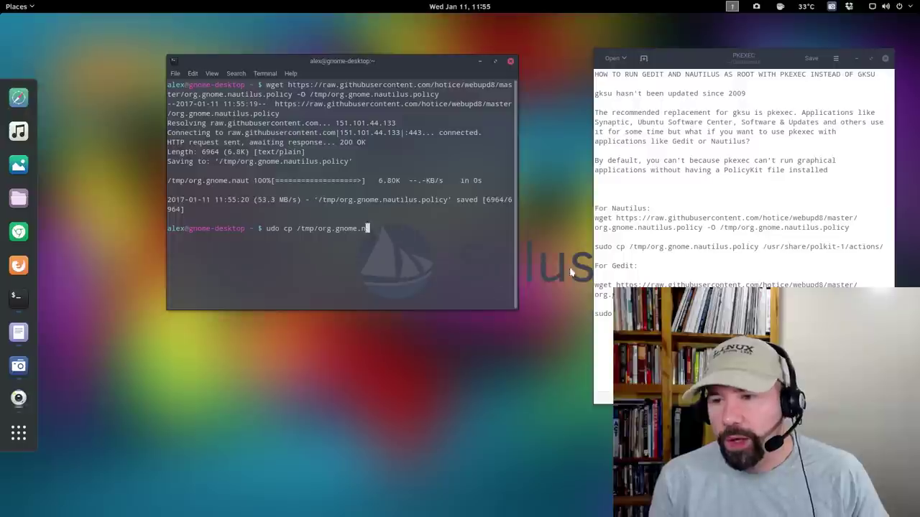
key(BackSpace)
key(BackSpace)
key(BackSpace)
key(BackSpace)
key(BackSpace)
key(BackSpace)
key(BackSpace)
key(BackSpace)
key(BackSpace)
key(BackSpace)
key(BackSpace)
key(BackSpace)
key(BackSpace)
key(BackSpace)
key(BackSpace)
key(BackSpace)
key(BackSpace)
key(BackSpace)
key(BackSpace)
key(BackSpace)
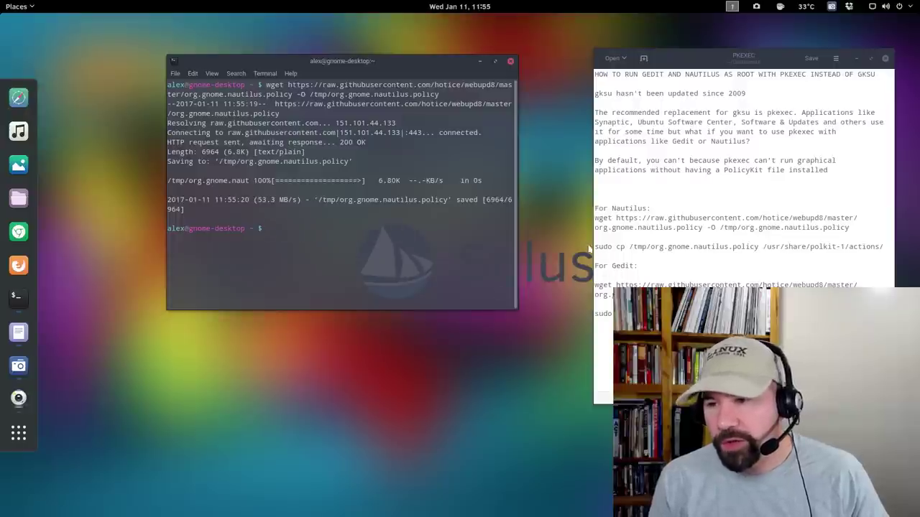
Paste the full sudo cp command to /usr/share/polkit-1/actions/ at the prompt and close the notes.
drag(594, 247, 885, 248)
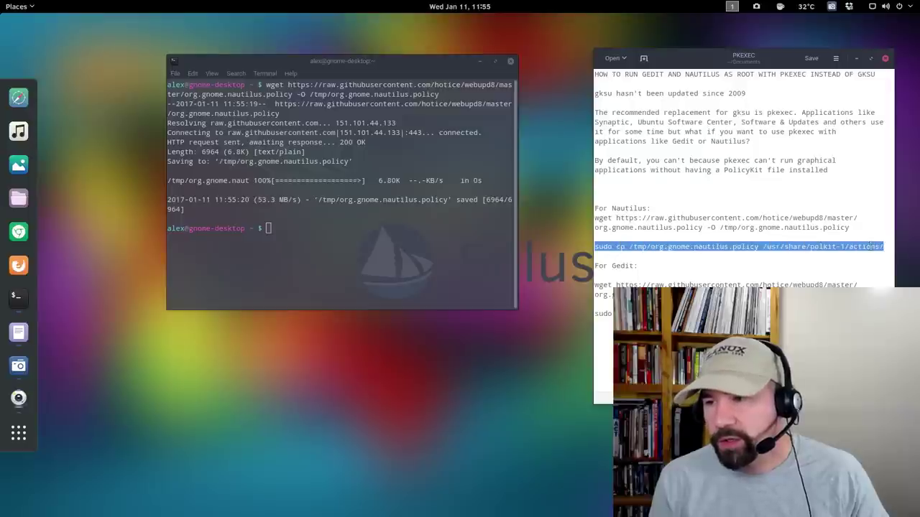
right_click(872, 246)
click(819, 257)
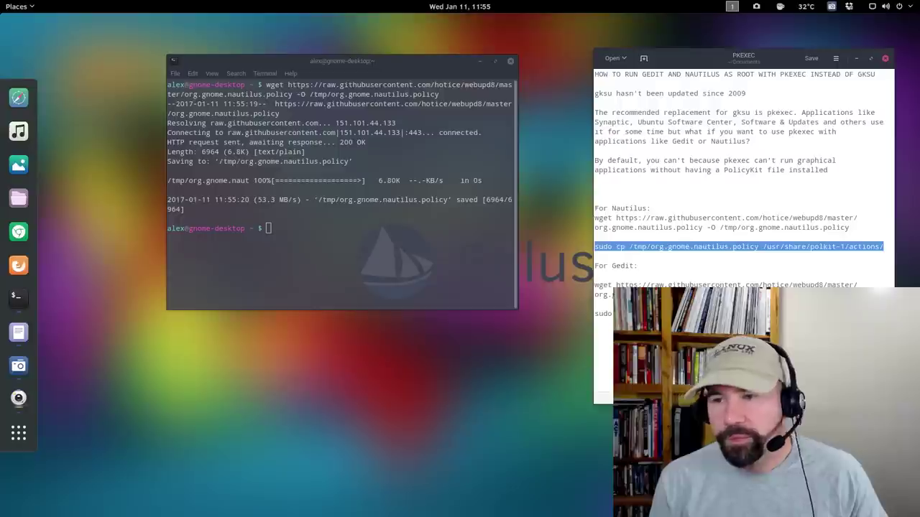
click(302, 232)
right_click(302, 233)
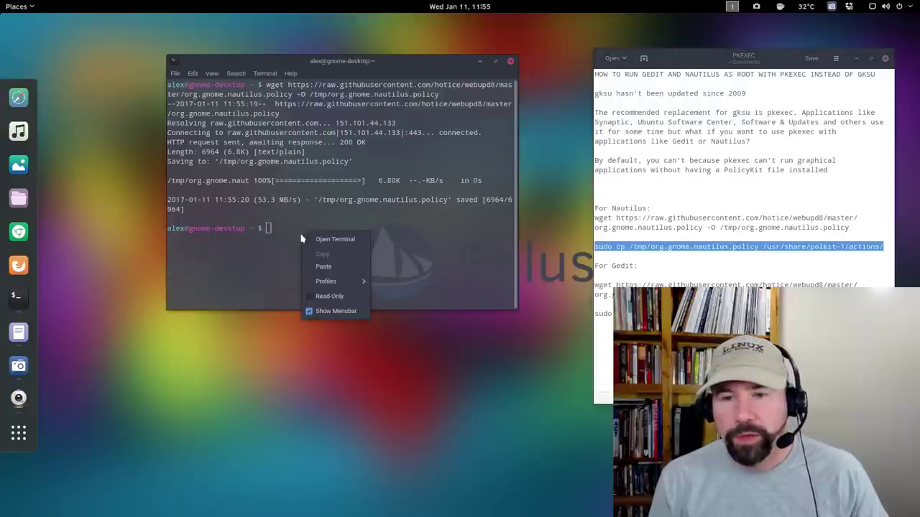
click(320, 266)
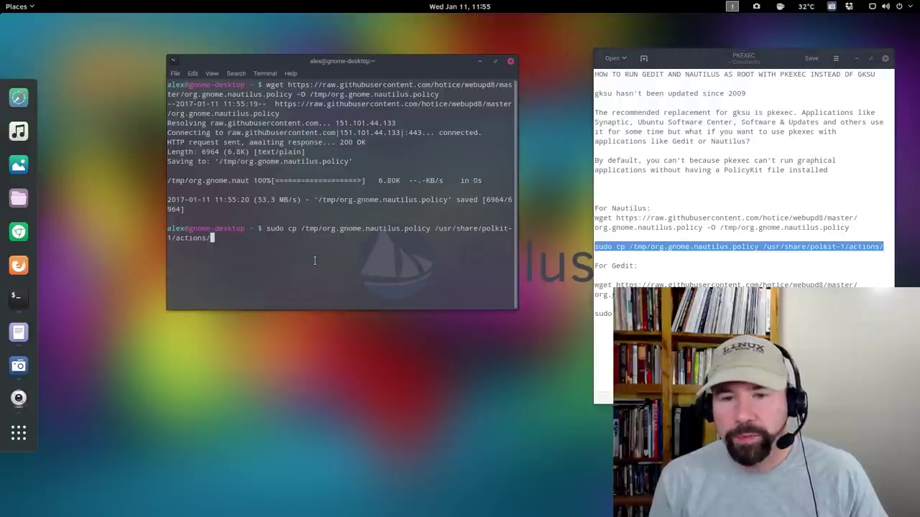
click(886, 61)
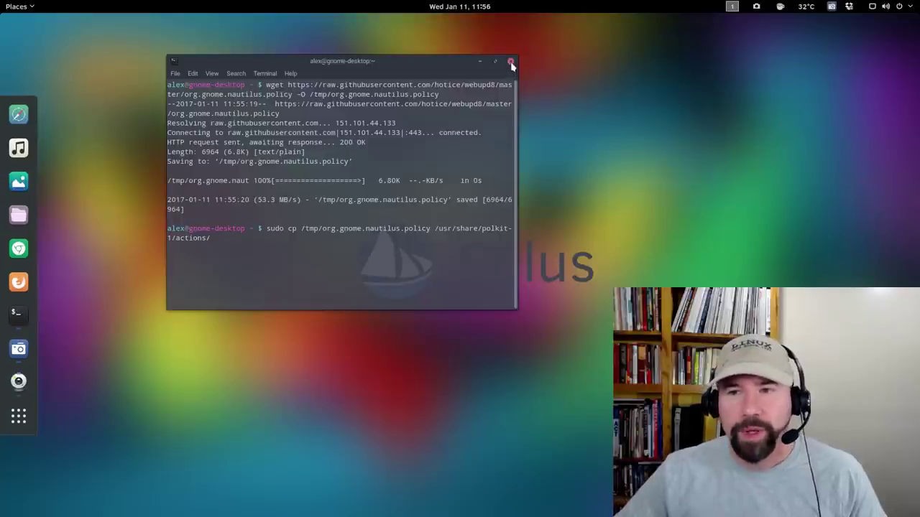
Close the terminal and launch the Software Center by searching 'soft'.
click(511, 61)
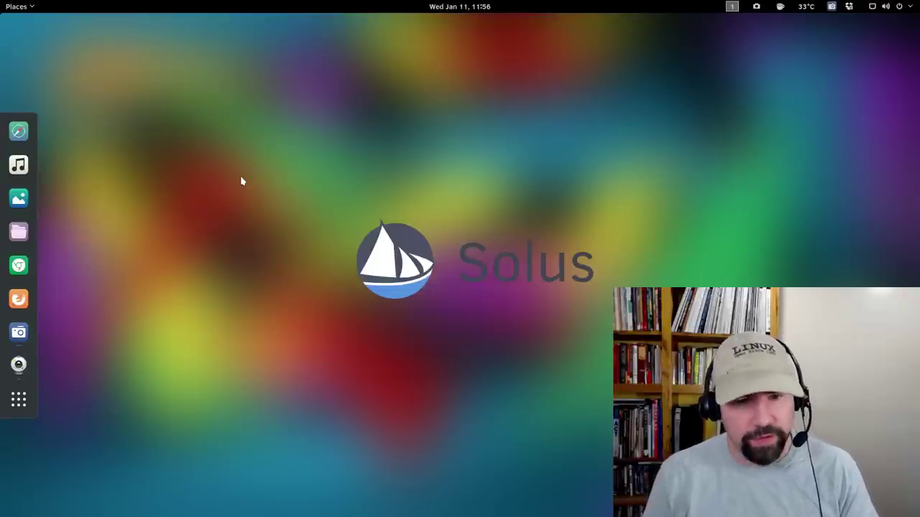
key(super)
text(soft)
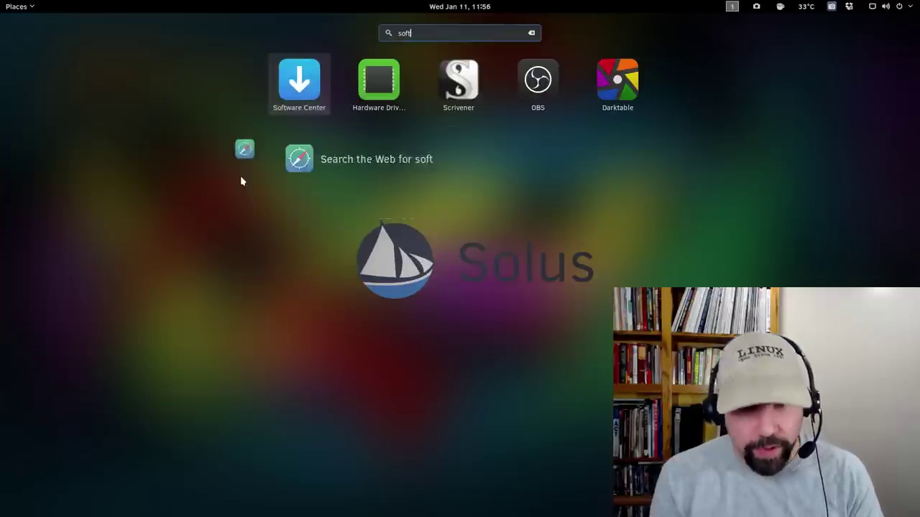
click(303, 81)
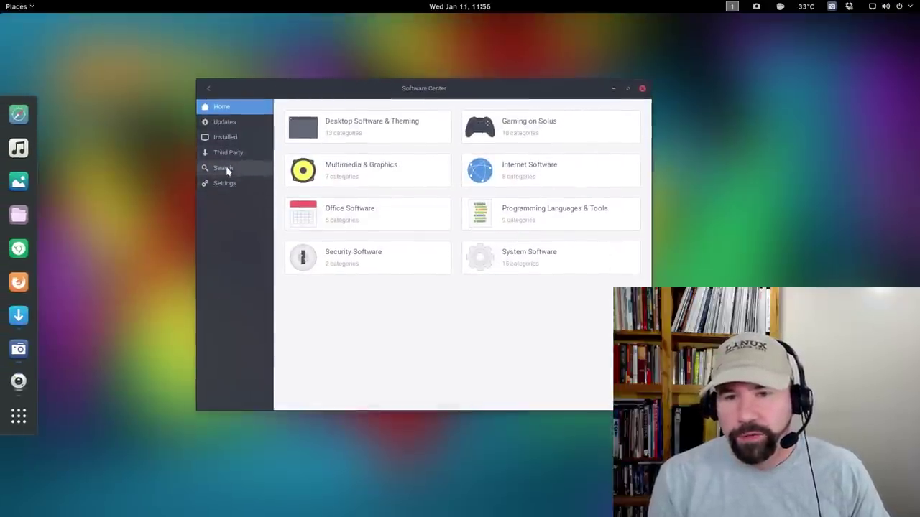
Search for nautilus, view the installed nautilus-actions 3.2.4-1 package, then close the Software Center.
click(226, 169)
text(nautilus)
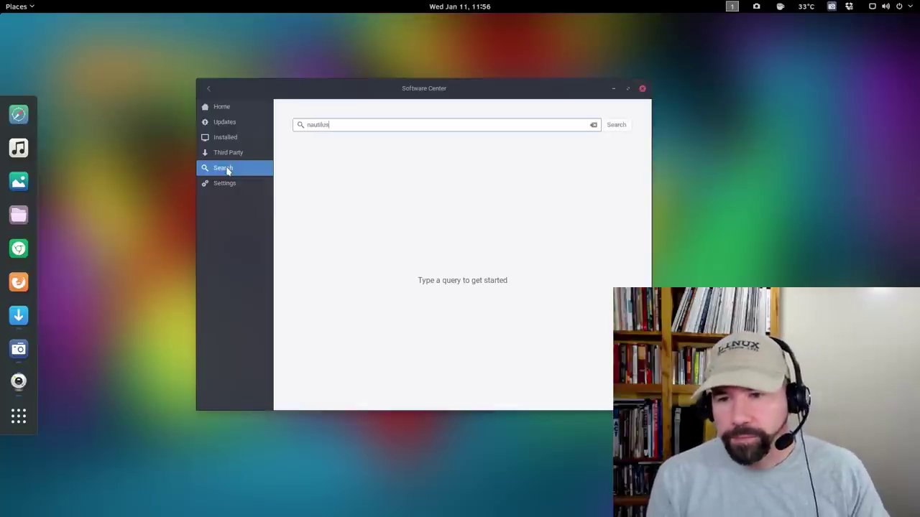
key(Return)
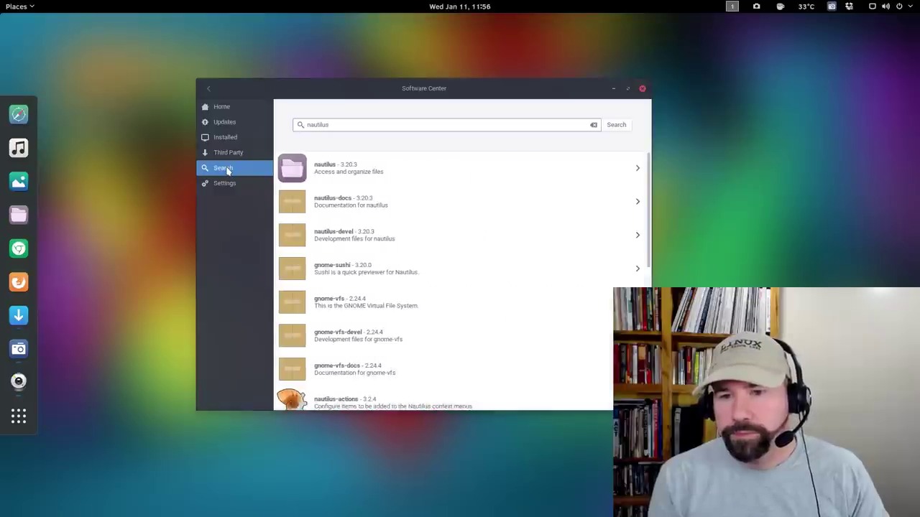
scroll(365, 273, down, 2)
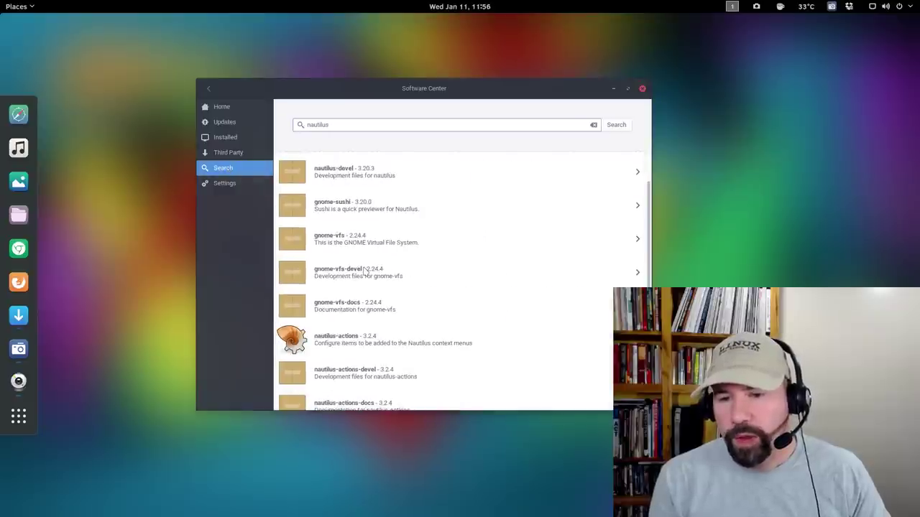
click(348, 346)
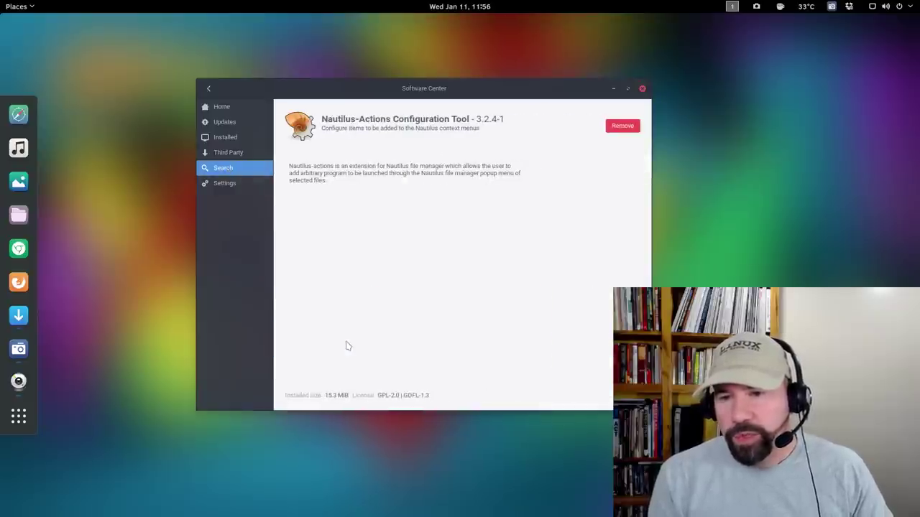
click(642, 89)
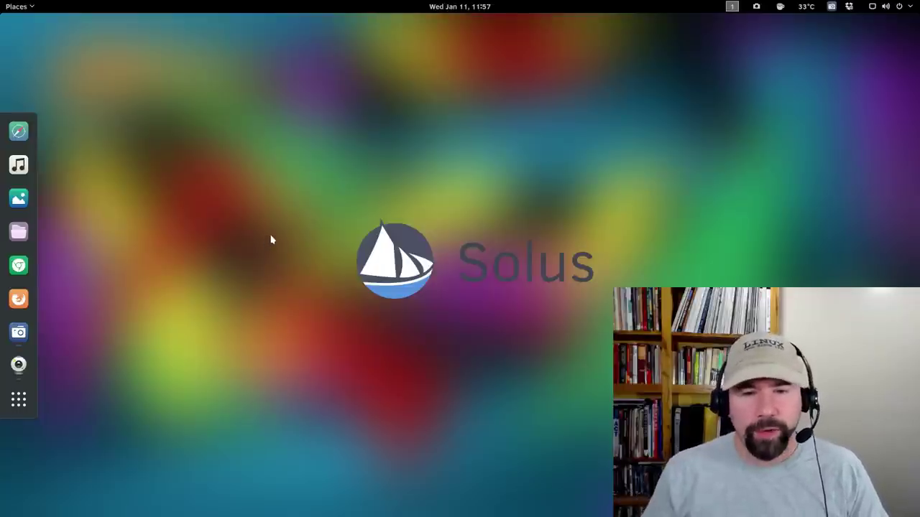
Launch Nautilus-Actions Configuration Tool by searching 'nautilus' and move its window up-left.
key(super)
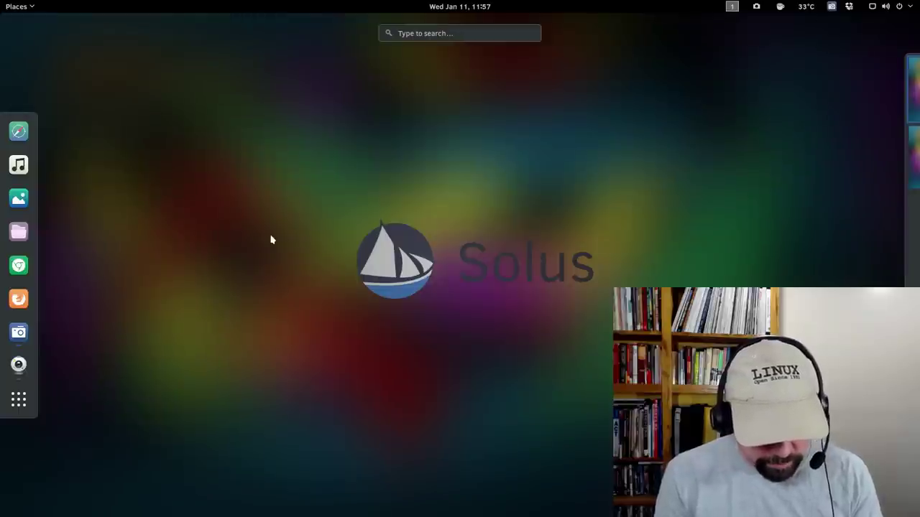
text(nautilus act)
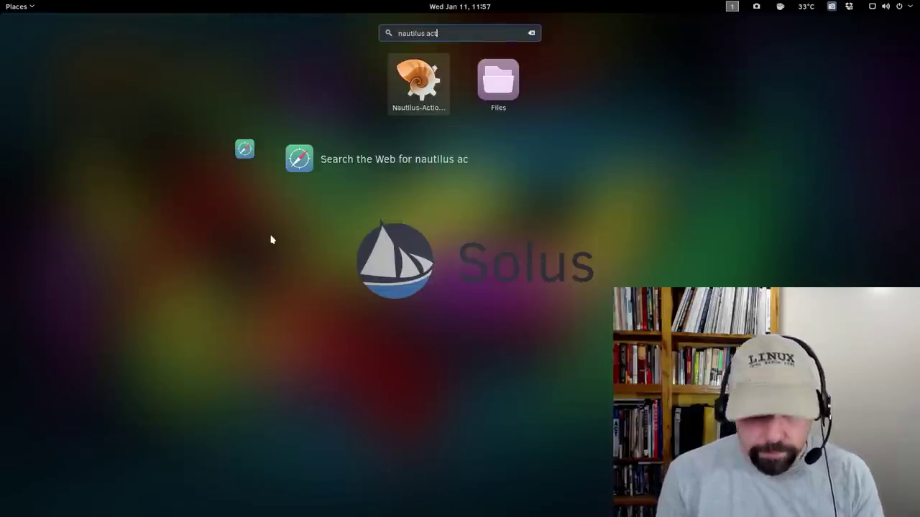
key(Return)
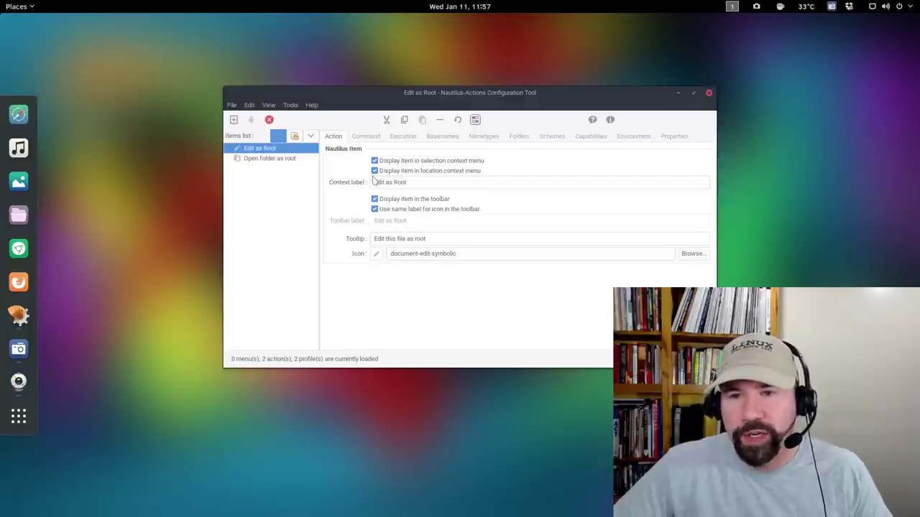
drag(372, 90, 321, 58)
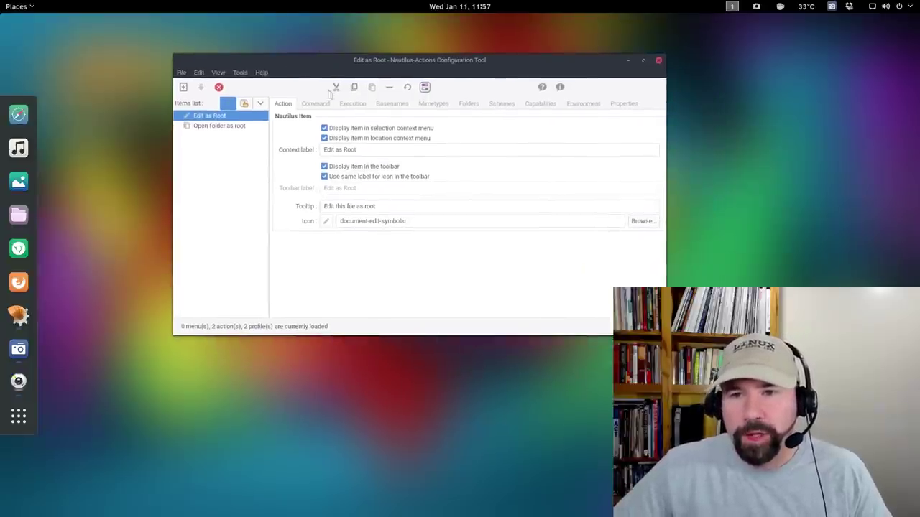
Select Edit as Root, keep its document-edit-symbolic icon, and show its pkexec gedit %f command.
click(199, 116)
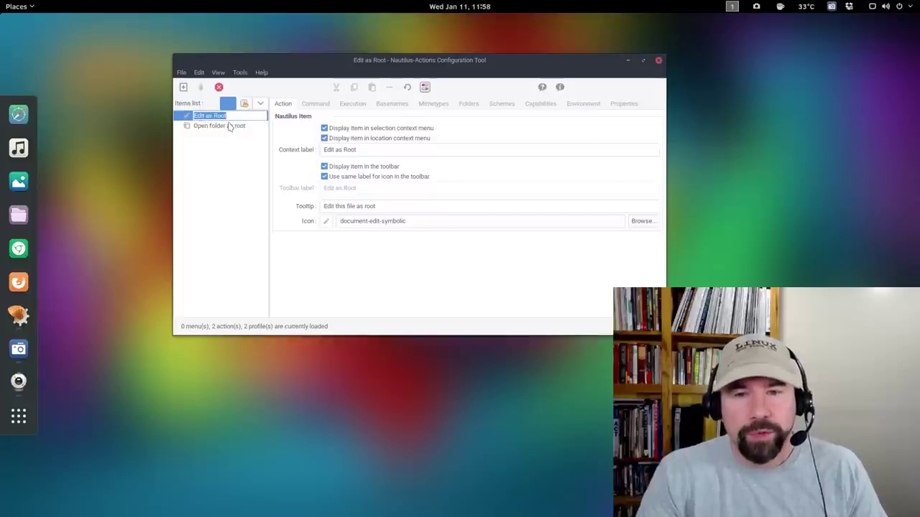
click(229, 125)
click(228, 117)
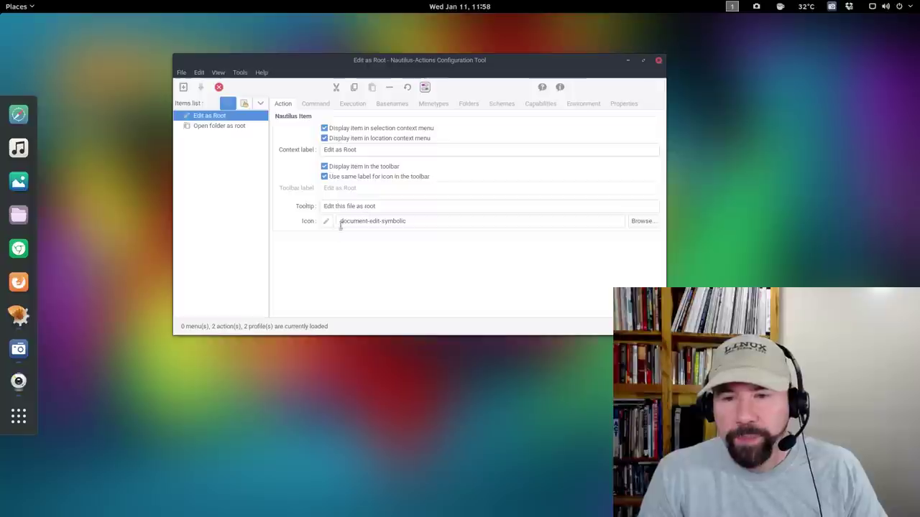
click(635, 222)
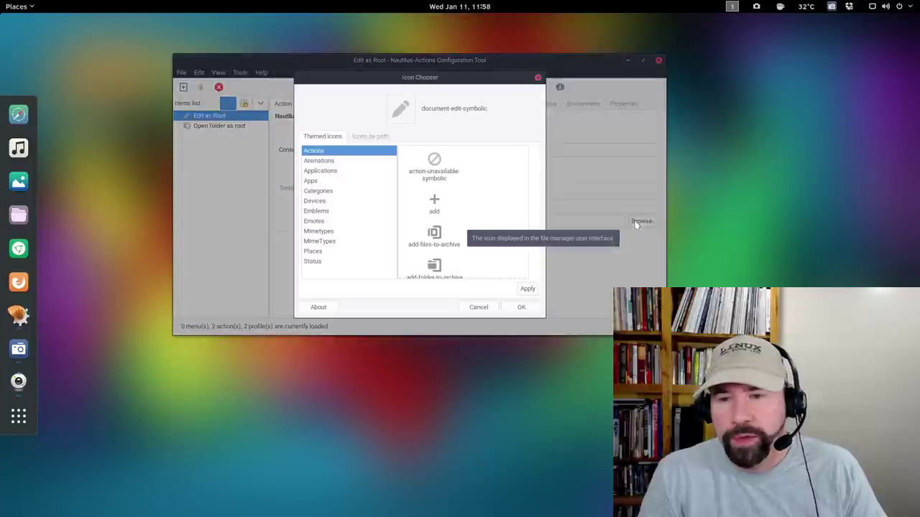
scroll(508, 202, down, 1)
scroll(509, 203, down, 6)
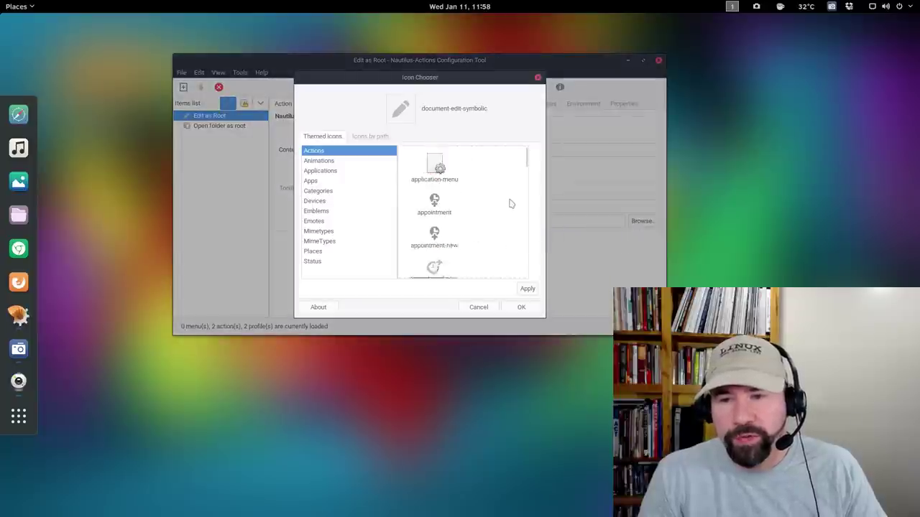
click(487, 307)
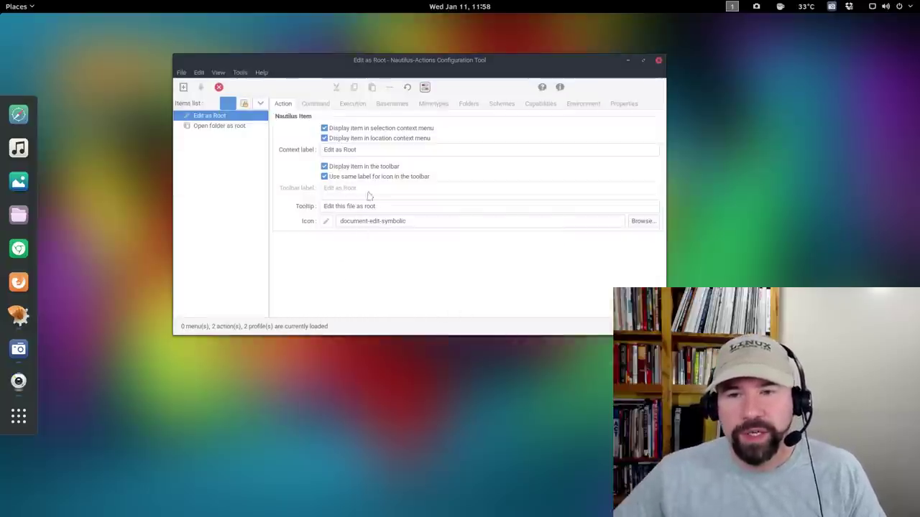
click(320, 106)
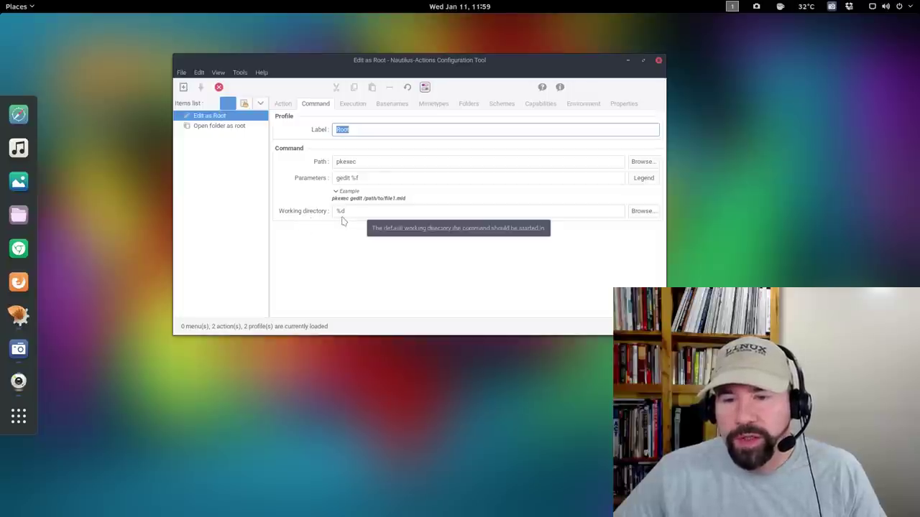
Review the Execution, Basenames, Mimetypes, Folders, Schemes, Capabilities, Environment and Properties pages, then return to Action.
click(352, 105)
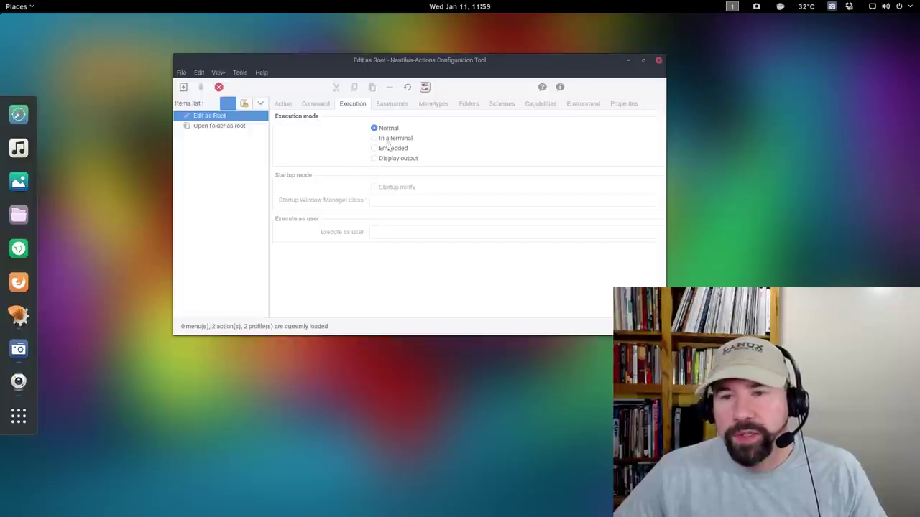
click(391, 107)
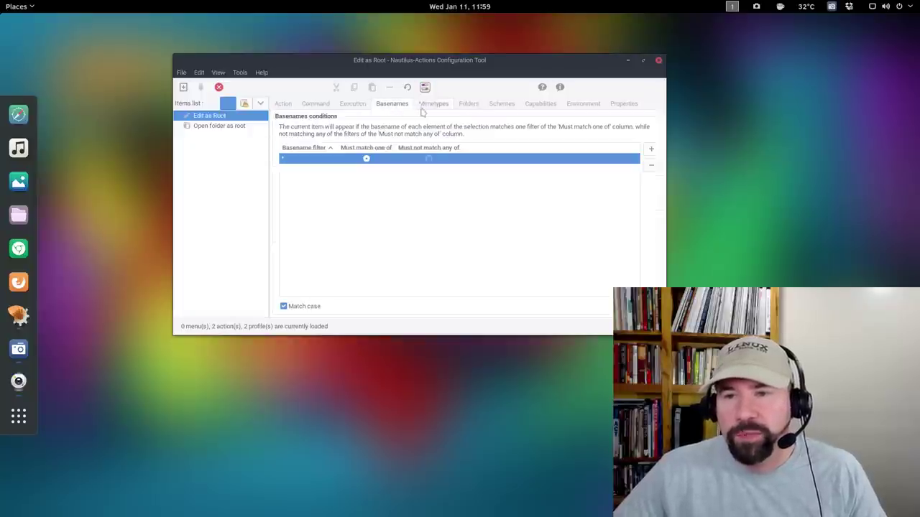
click(428, 106)
click(469, 106)
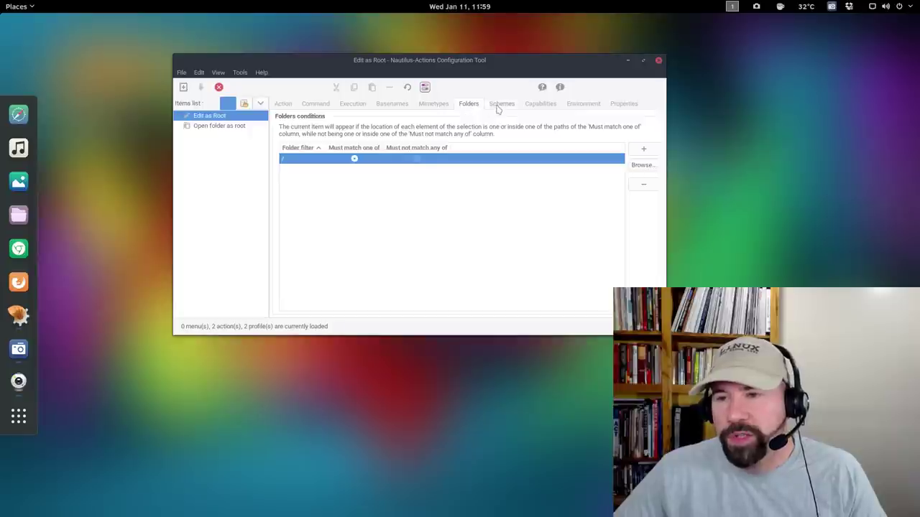
click(500, 107)
click(533, 107)
click(579, 103)
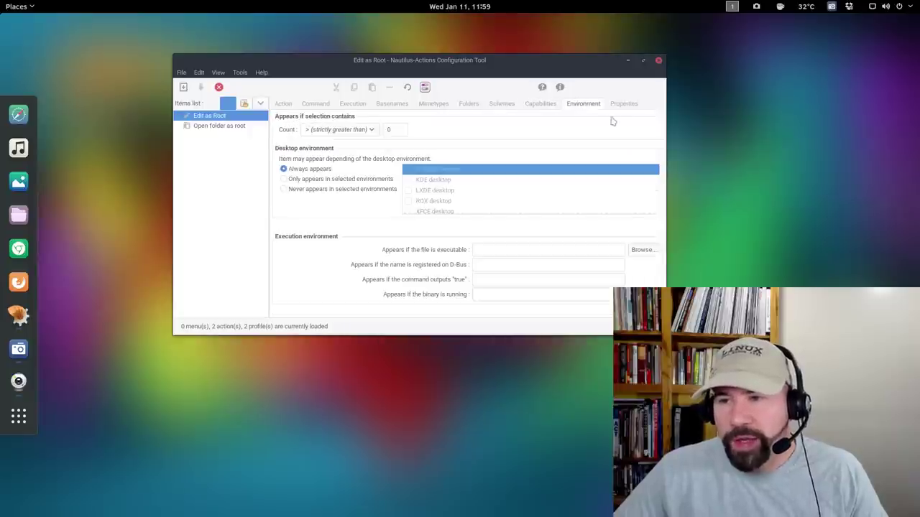
click(626, 106)
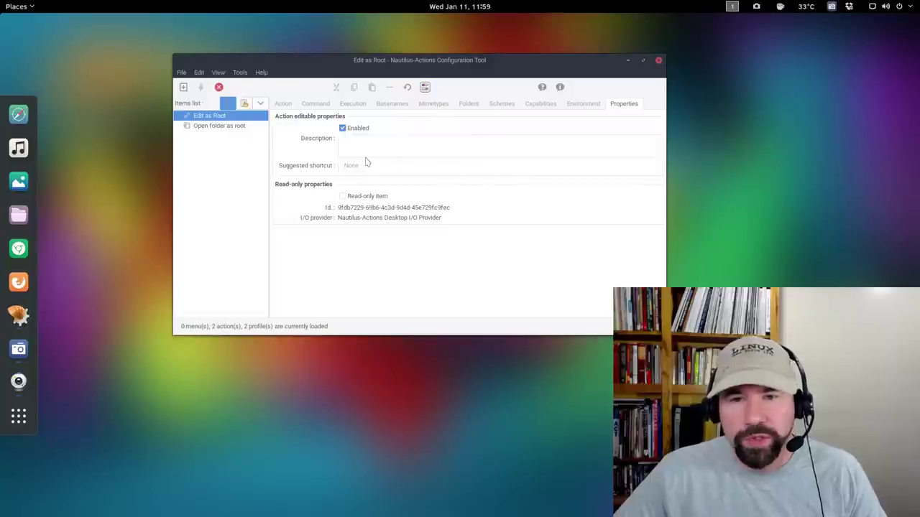
click(281, 106)
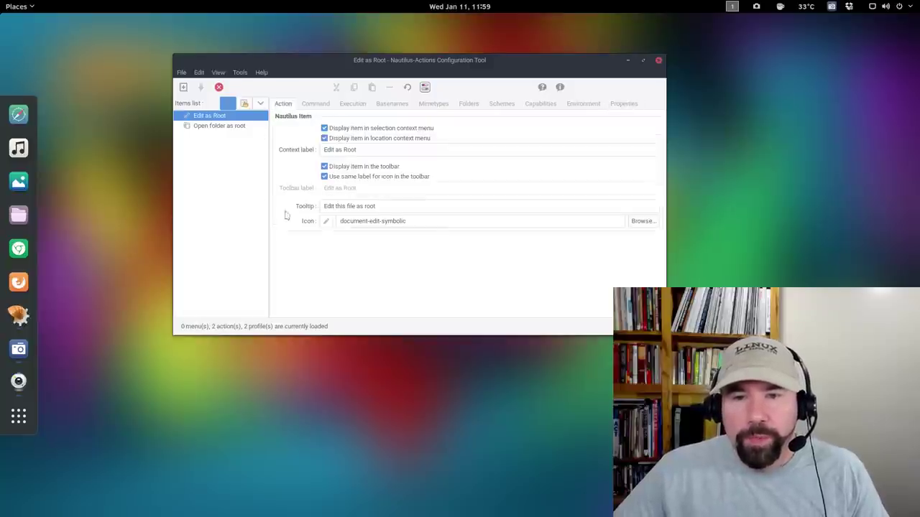
Show 'Open folder as root' in location context menus and check its pkexec nautilus %d command.
click(220, 128)
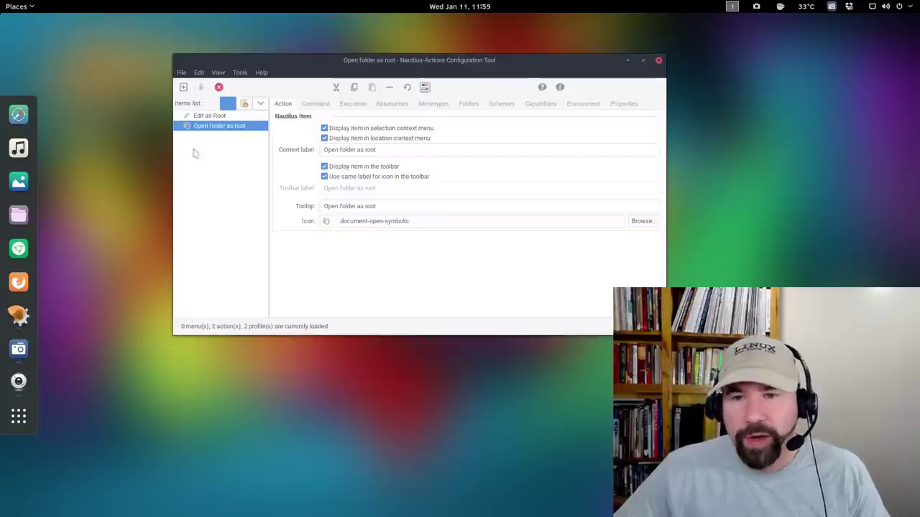
click(324, 138)
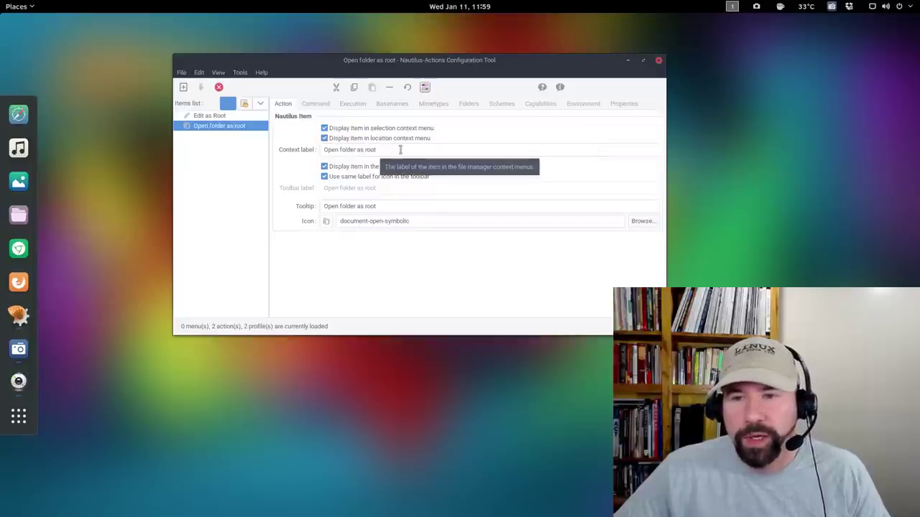
click(315, 103)
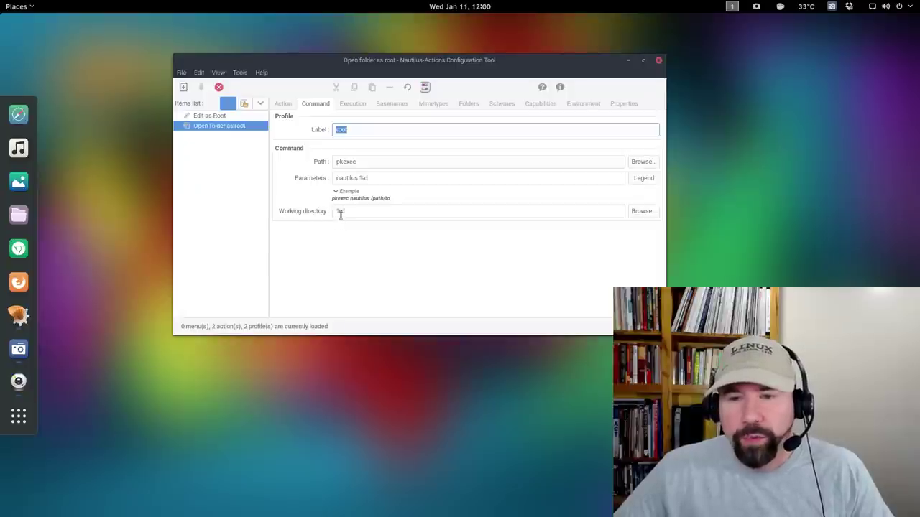
Review its Execution, Basenames and Mimetypes settings, then go back to the main Action settings.
click(351, 105)
click(392, 106)
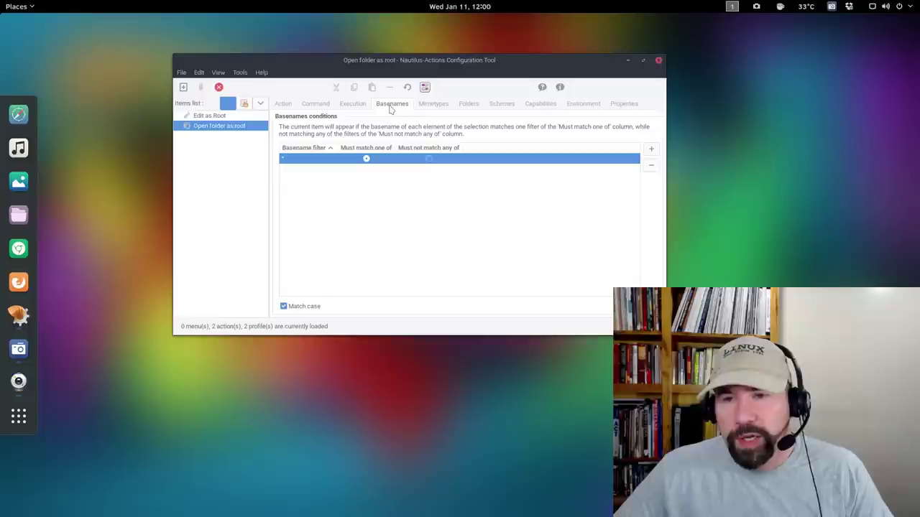
click(436, 107)
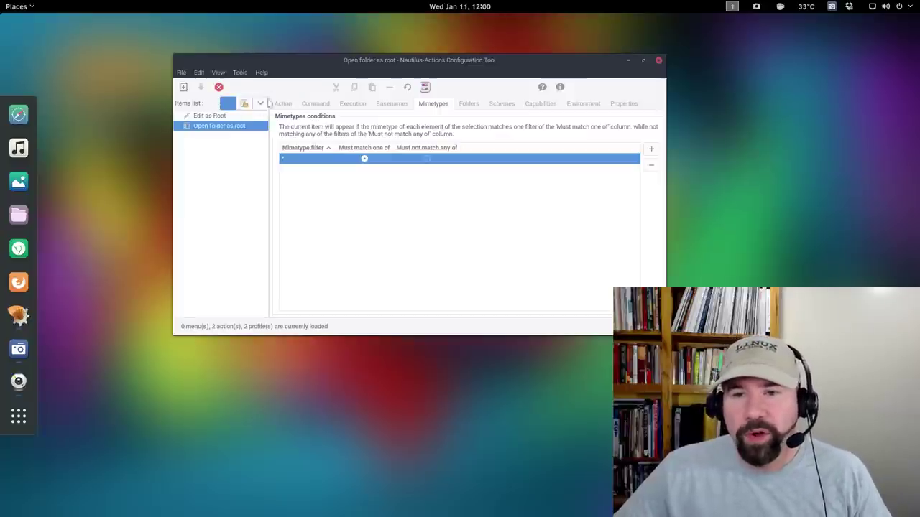
click(283, 103)
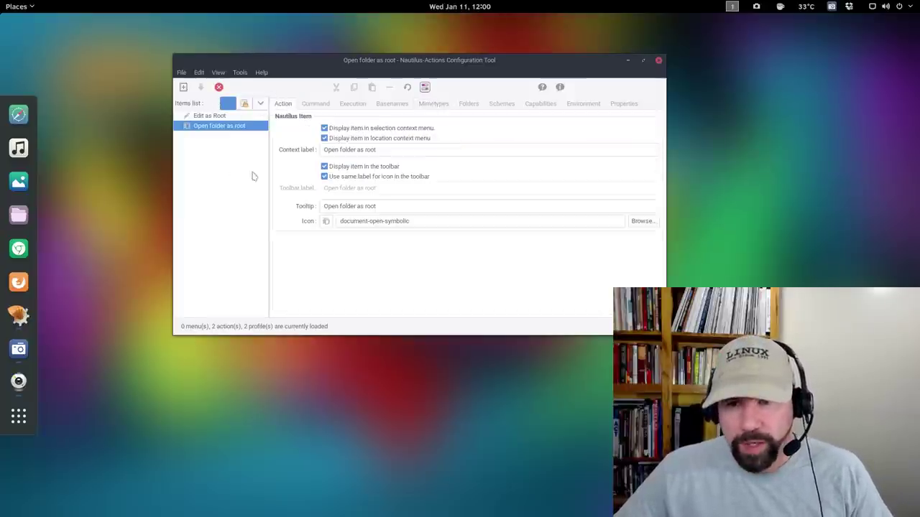
Open the Nautilus-Actions preferences and look through the Runtime, UI, Import and Export tabs.
click(181, 73)
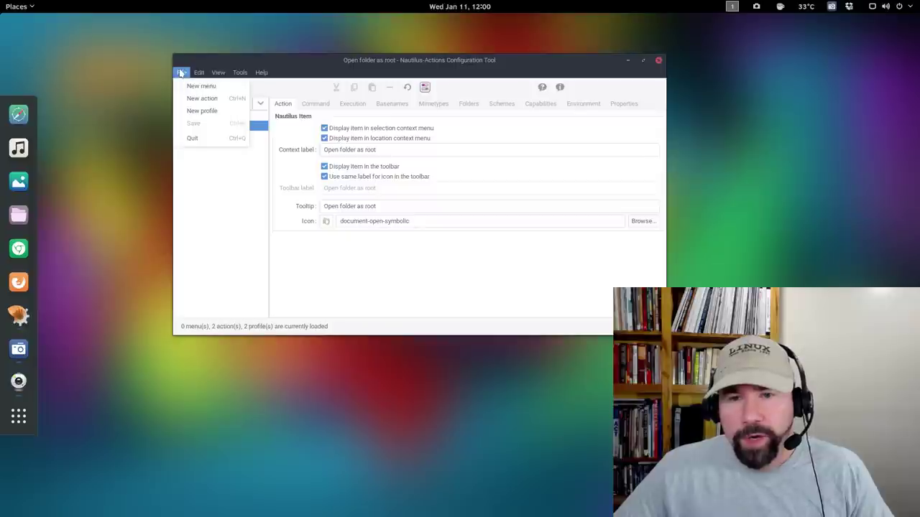
mouse_move(199, 76)
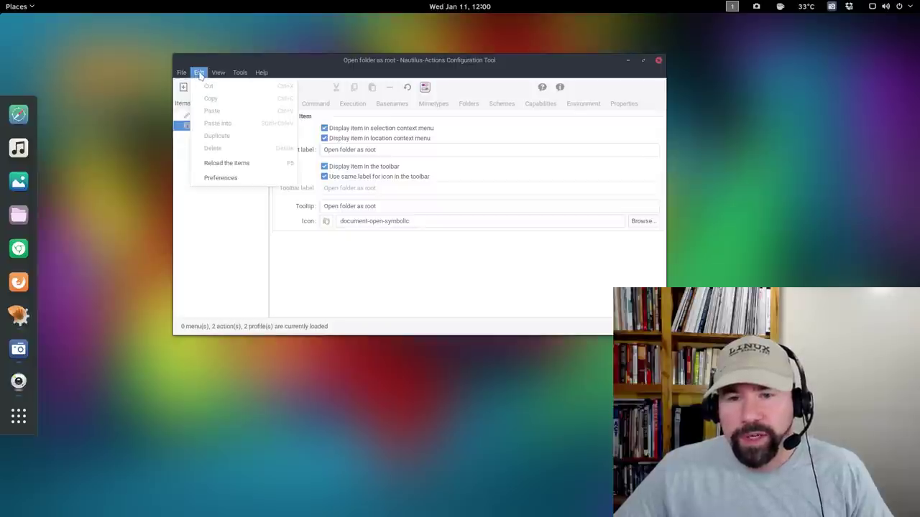
click(220, 178)
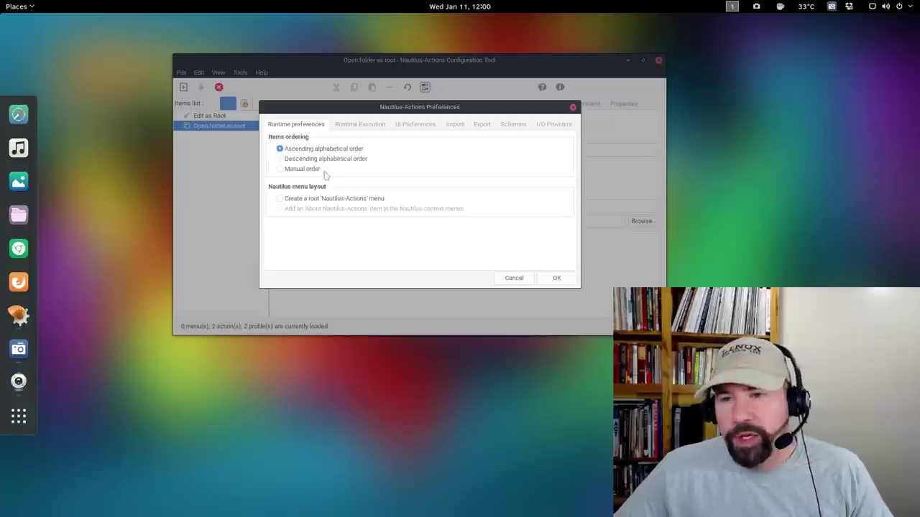
click(359, 125)
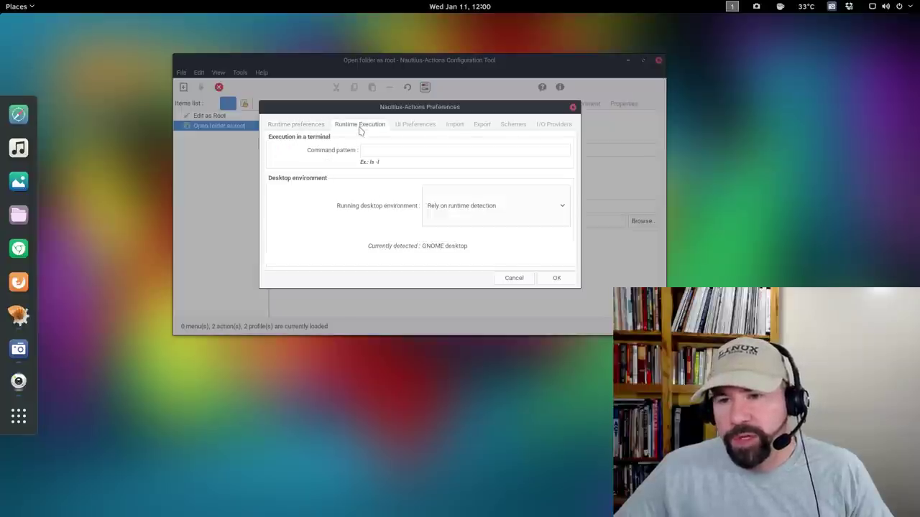
click(406, 126)
click(453, 126)
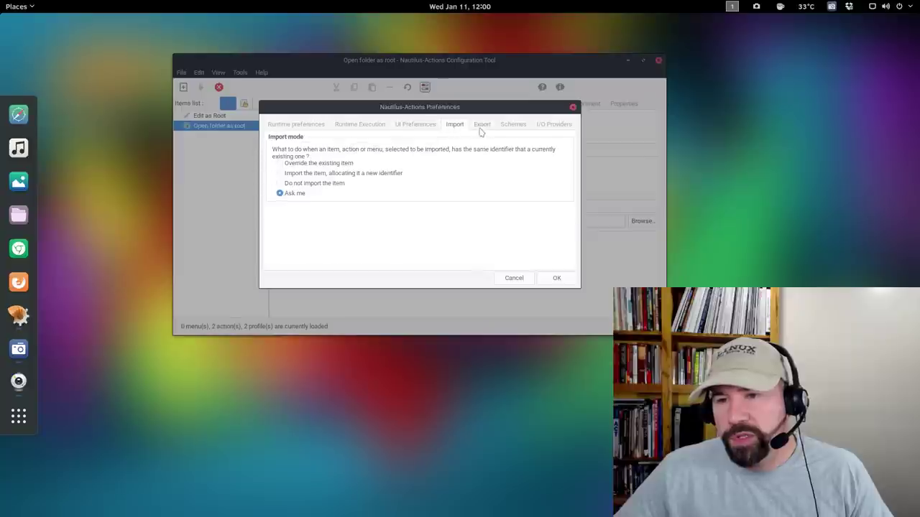
click(484, 127)
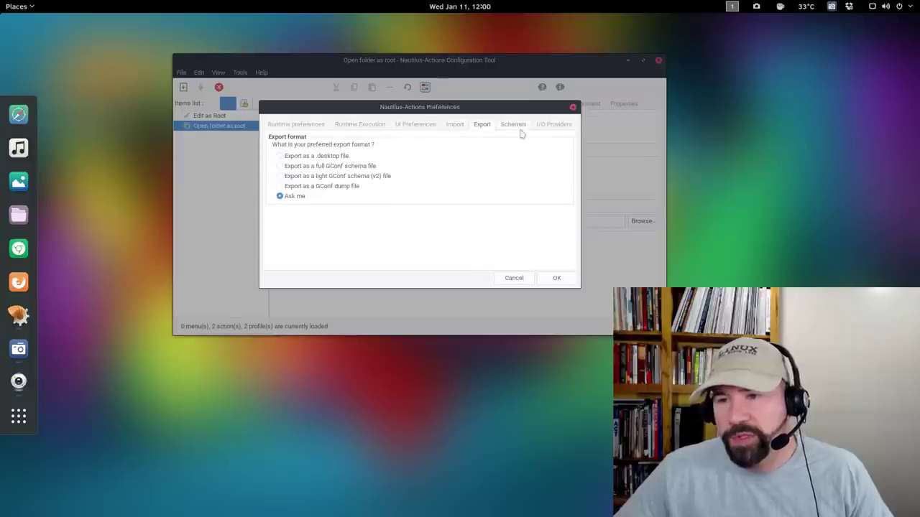
click(416, 125)
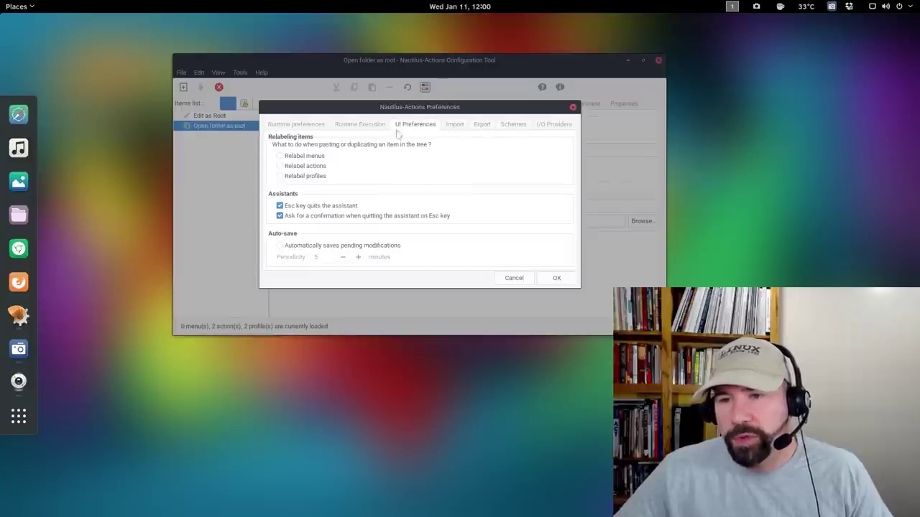
Enable 'Create a root Nautilus-Actions menu' in Runtime preferences and confirm with OK.
click(283, 125)
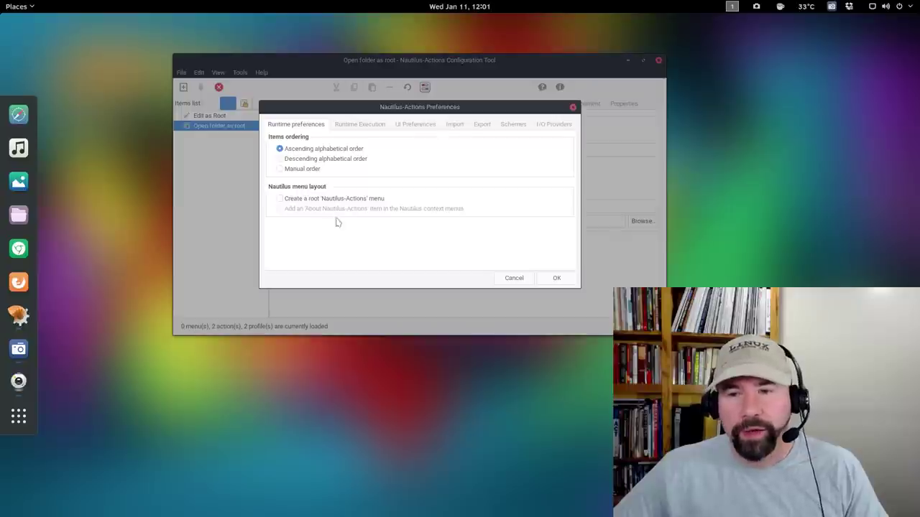
click(279, 199)
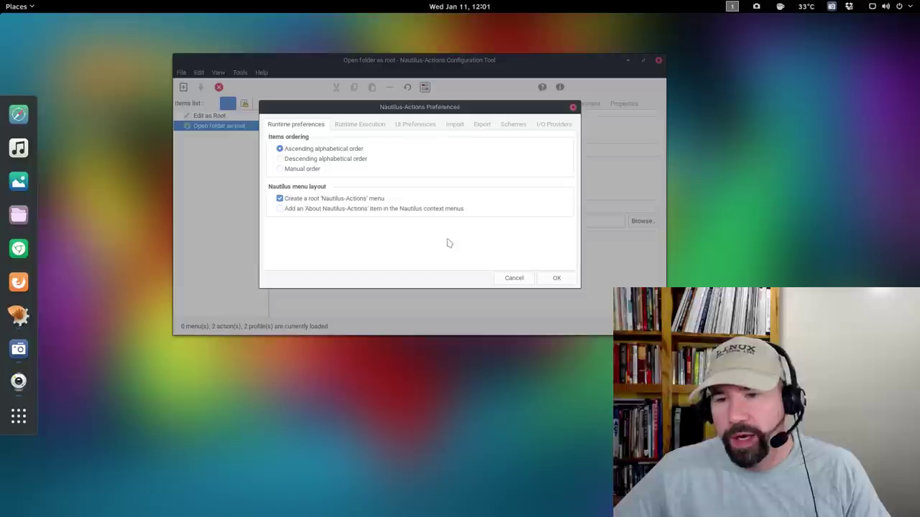
click(550, 282)
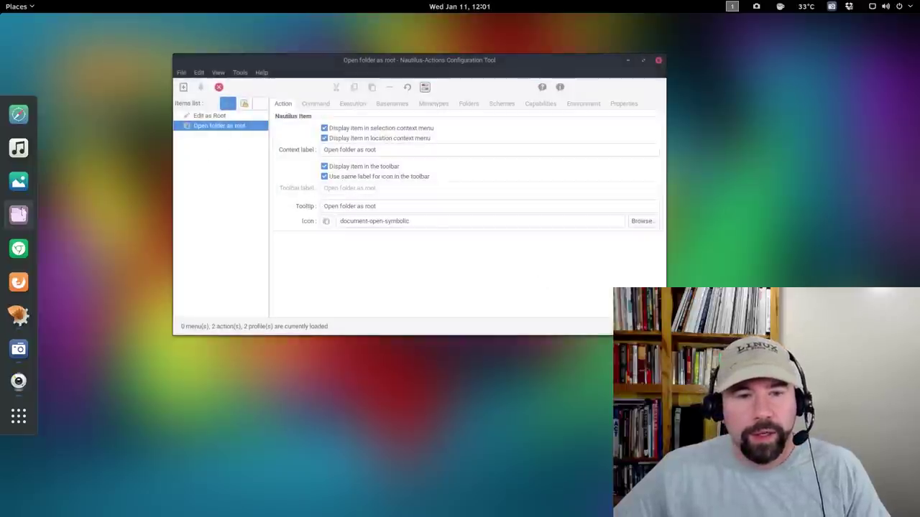
click(18, 214)
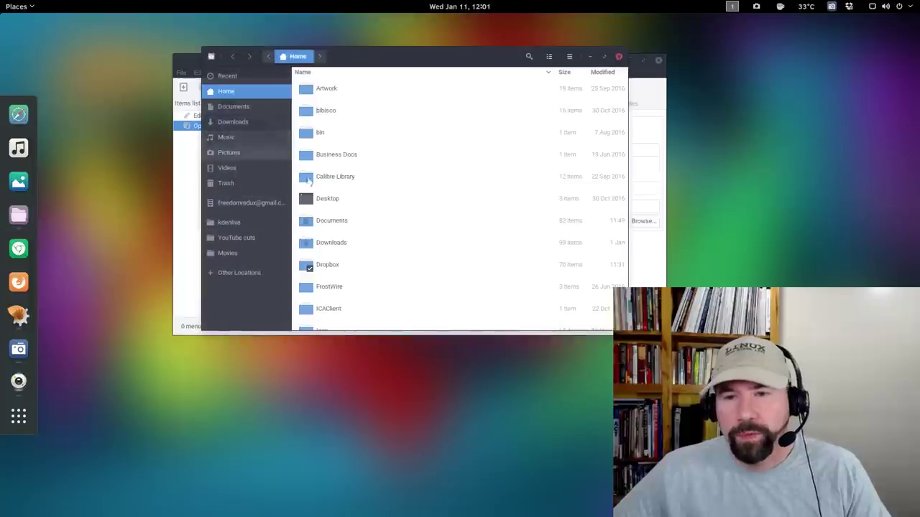
right_click(349, 179)
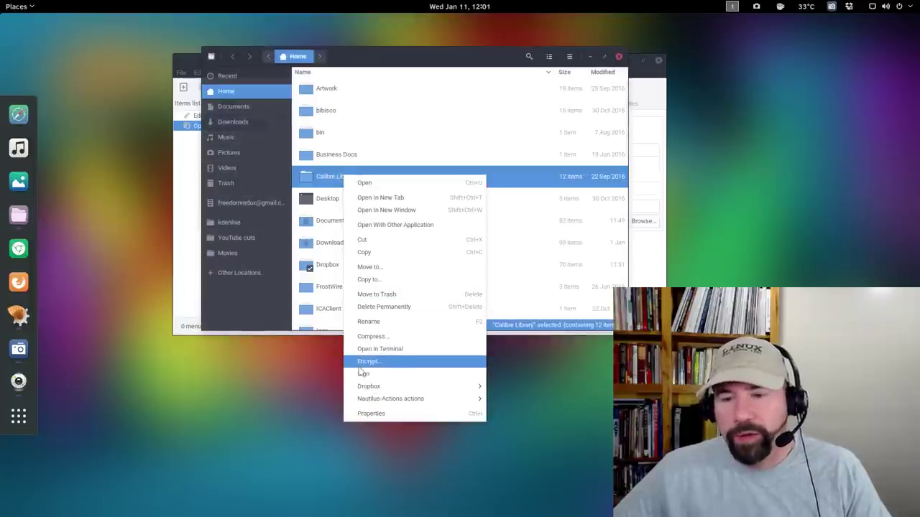
mouse_move(370, 400)
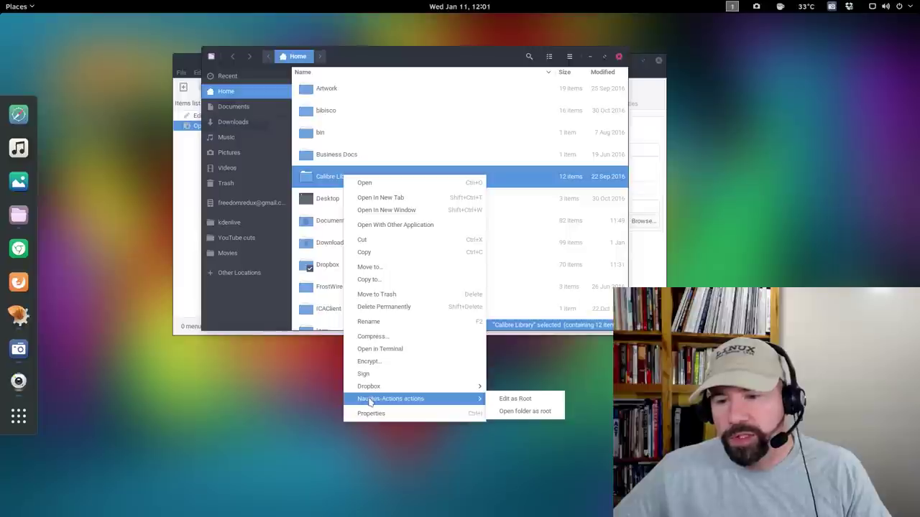
click(514, 415)
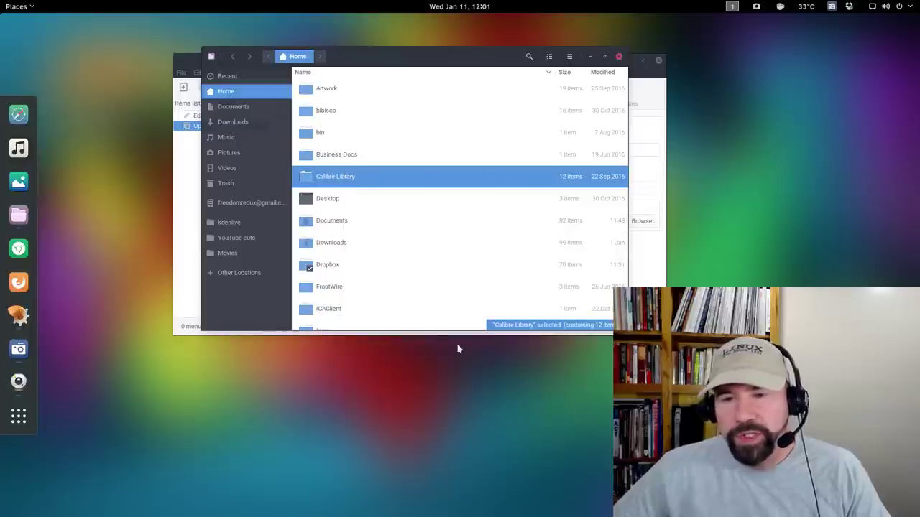
click(620, 57)
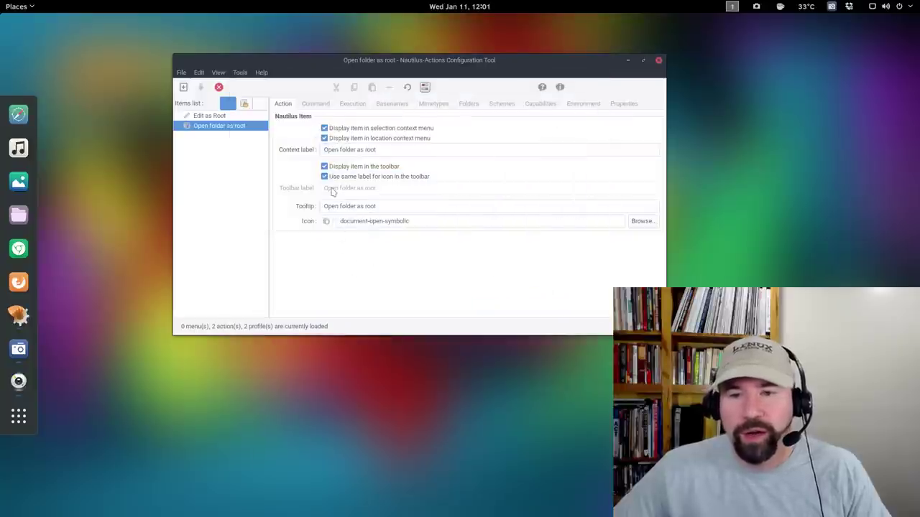
Untick 'Create a root Nautilus-Actions menu' in Preferences and apply the change with OK.
click(199, 73)
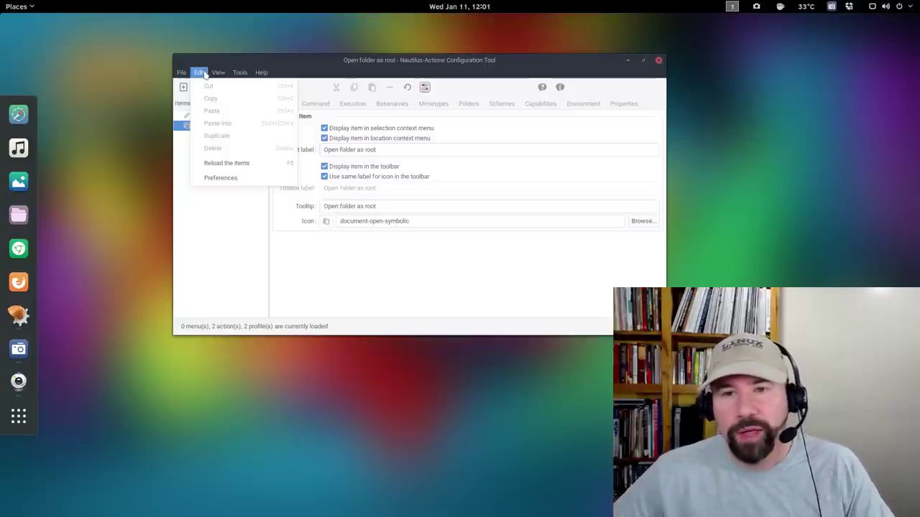
click(220, 179)
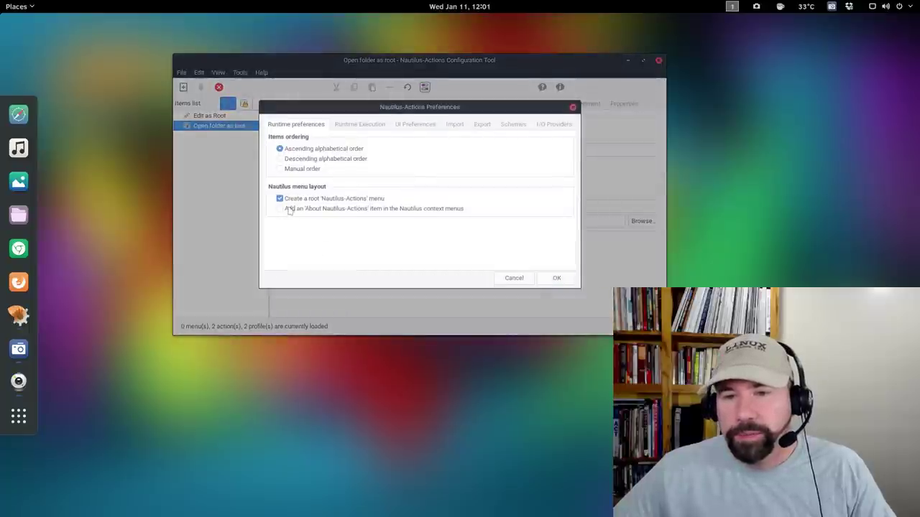
click(279, 198)
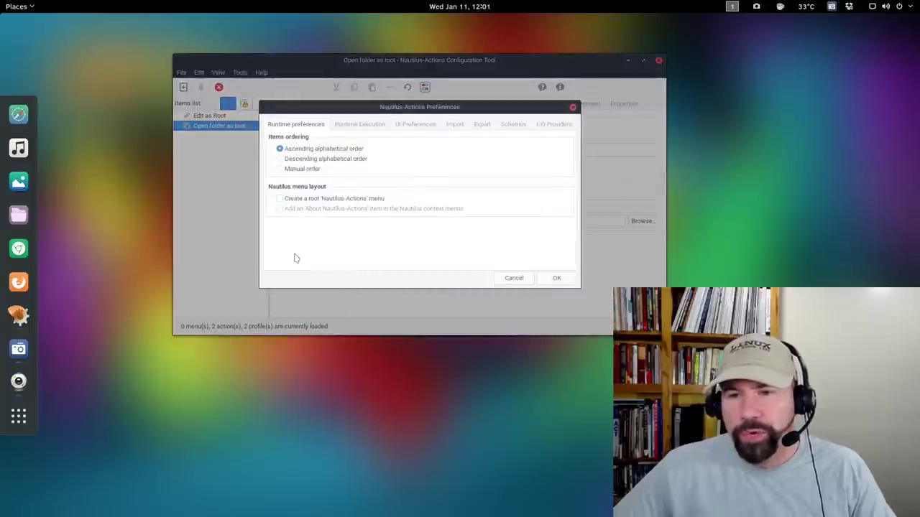
click(553, 279)
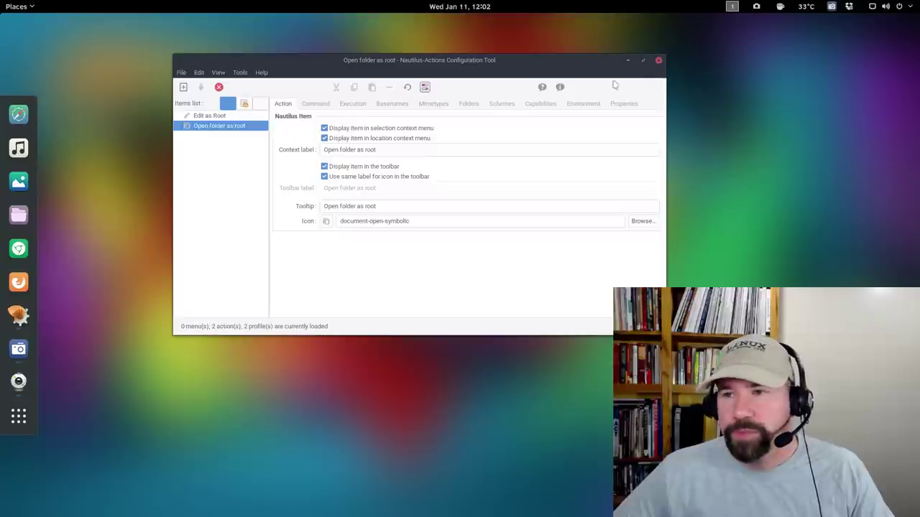
click(658, 61)
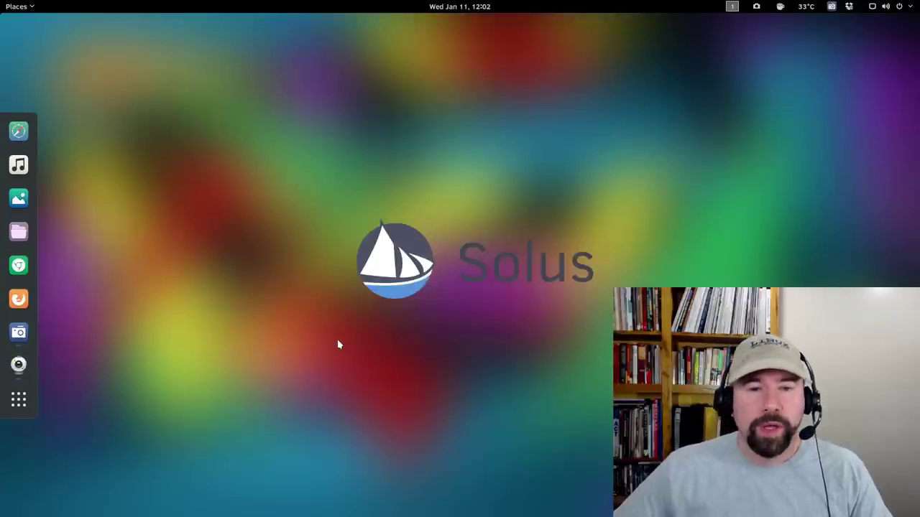